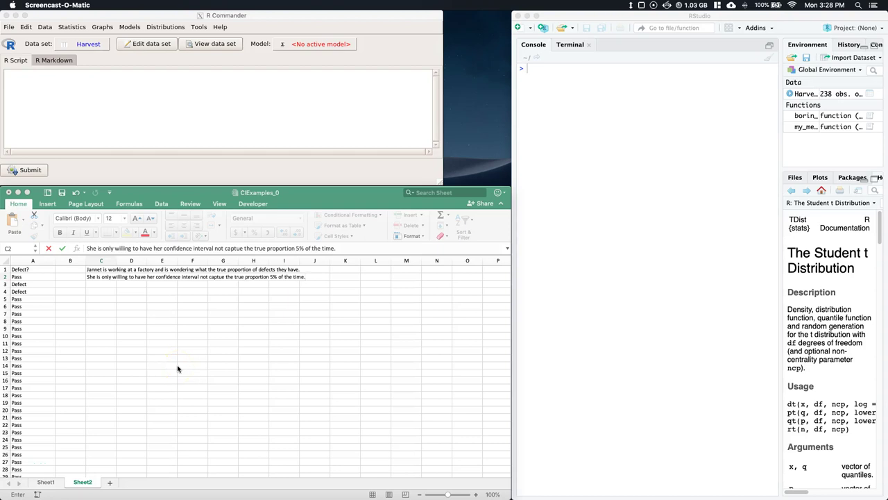
Correct 'captue' to 'capture' in the second problem sentence in C2
left_click(176, 368)
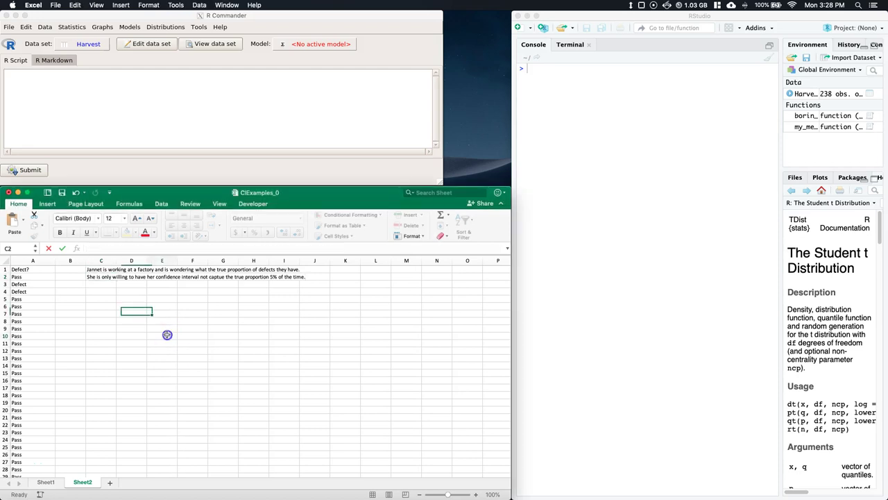
left_click(167, 335)
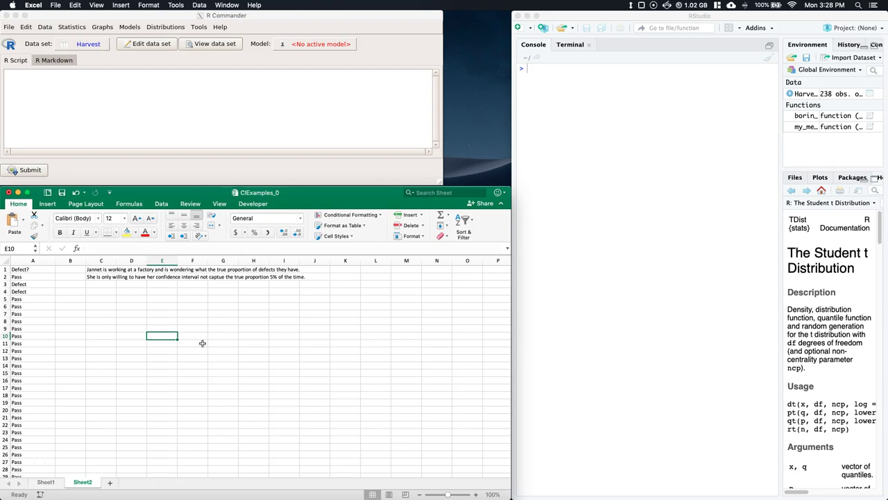
double_click(90, 276)
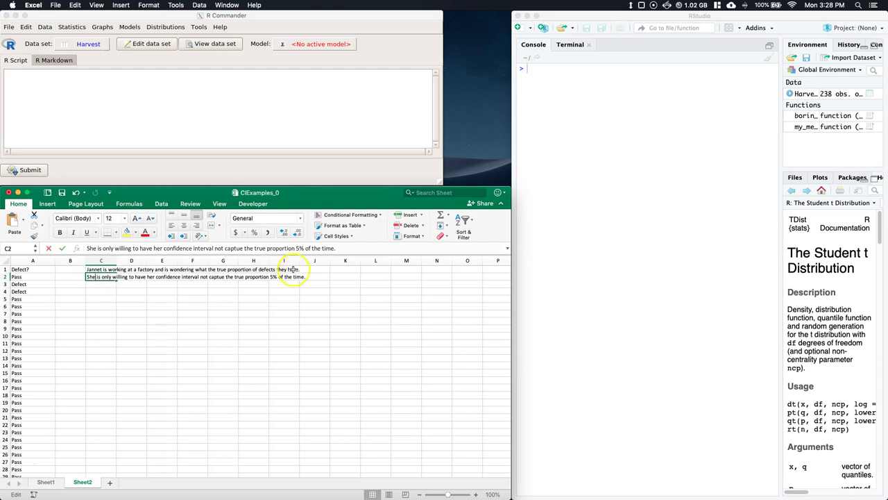
left_click(243, 276)
left_click(220, 276)
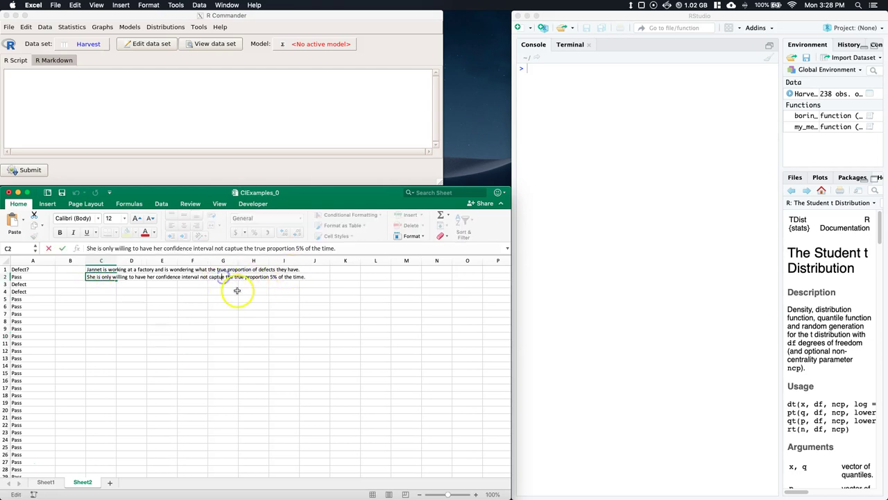
type("r")
left_click(137, 342)
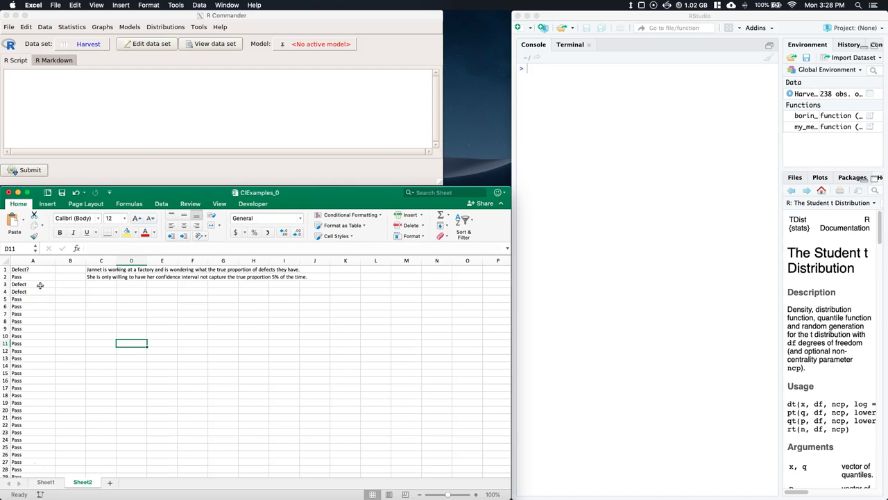
Enter CI(CL)=phat+-Zcrit[alpha/2]*sqrt(phat*(1-phat)/n) as text in C4, correcting typos and brackets
left_click(99, 290)
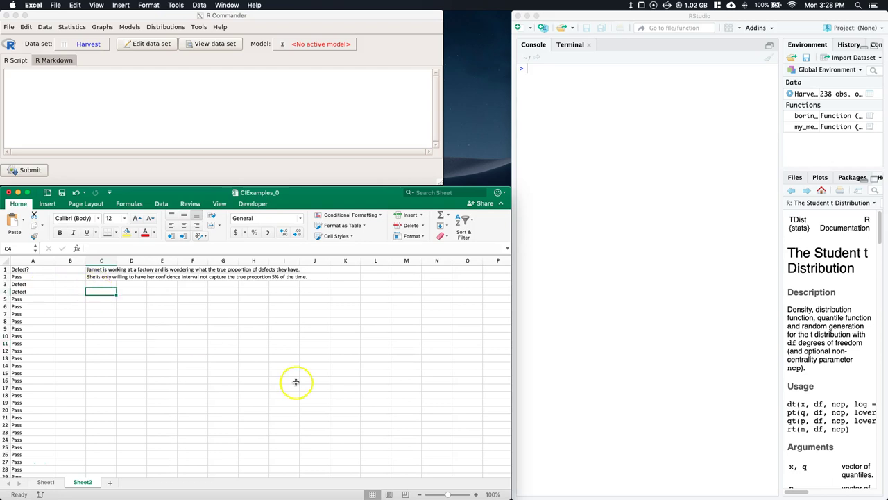
type("CI(CL")
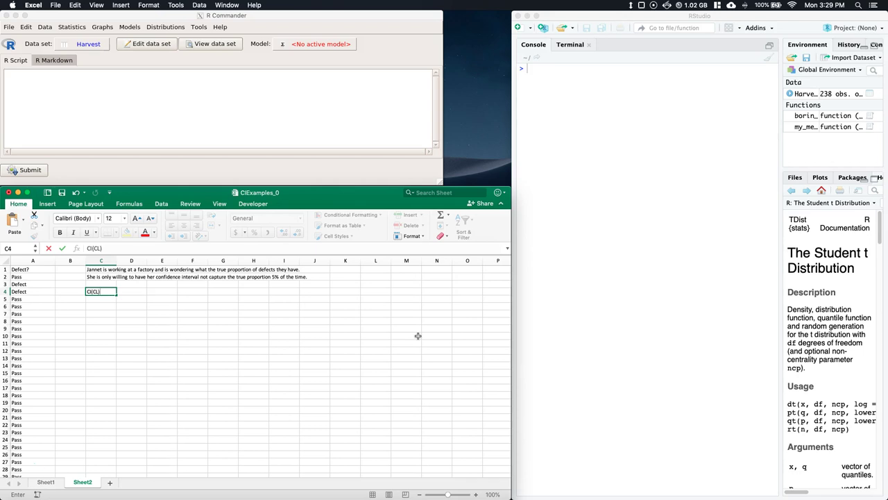
type(")=phat+-Zcrit(alpha/s")
key("BackSpace")
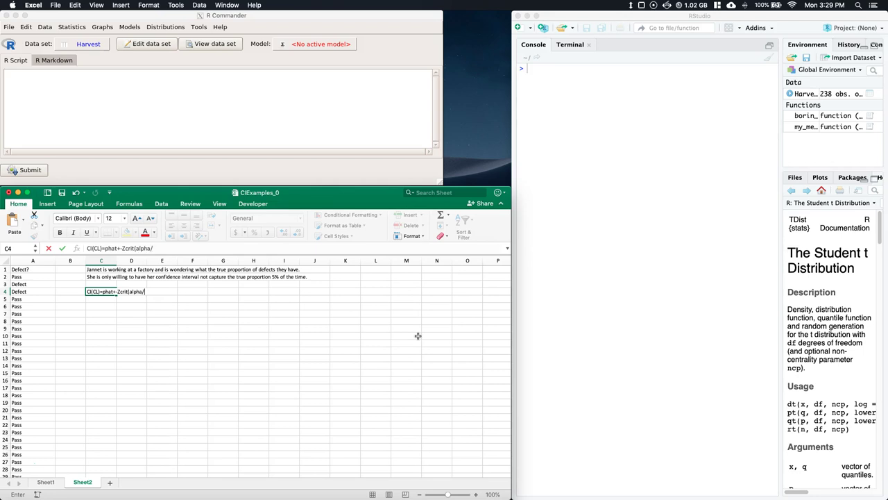
type("2)")
type("*sqrt(phat*(1-phat)/n)")
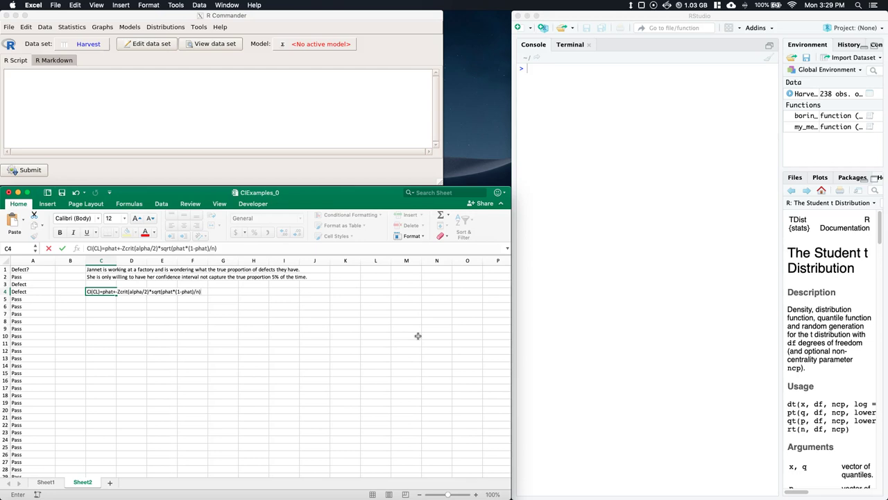
left_click(119, 292)
left_click(147, 292)
key("BackSpace")
type(")")
key("BackSpace")
type("[")
left_click(161, 305)
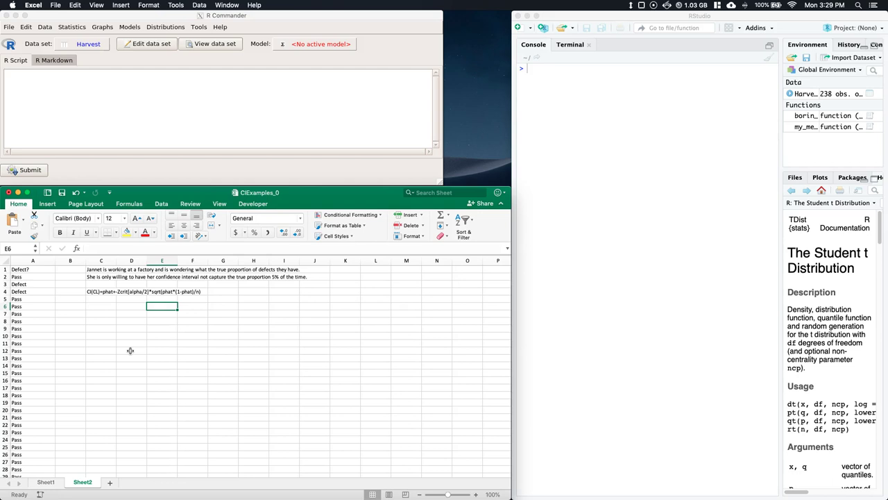
Add the CL= and alpha= labels, with alpha 0.05 in D7 and CL =1-D7 in D6
left_click(105, 307)
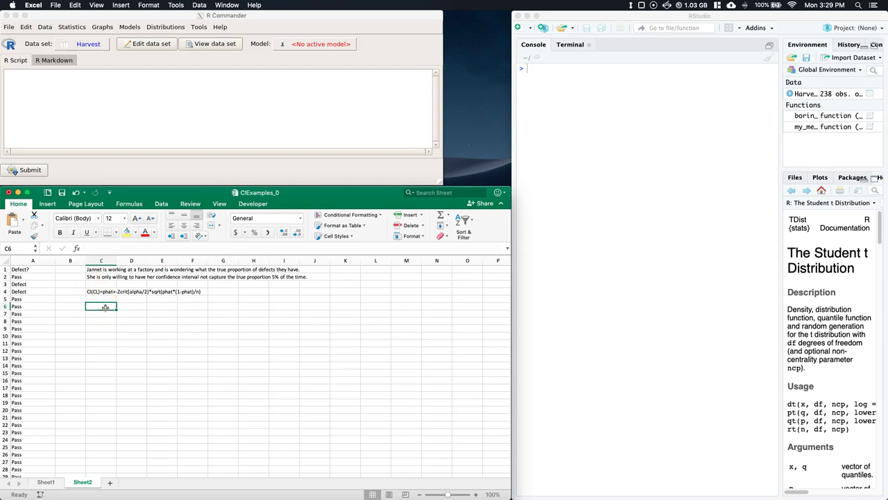
type("CI")
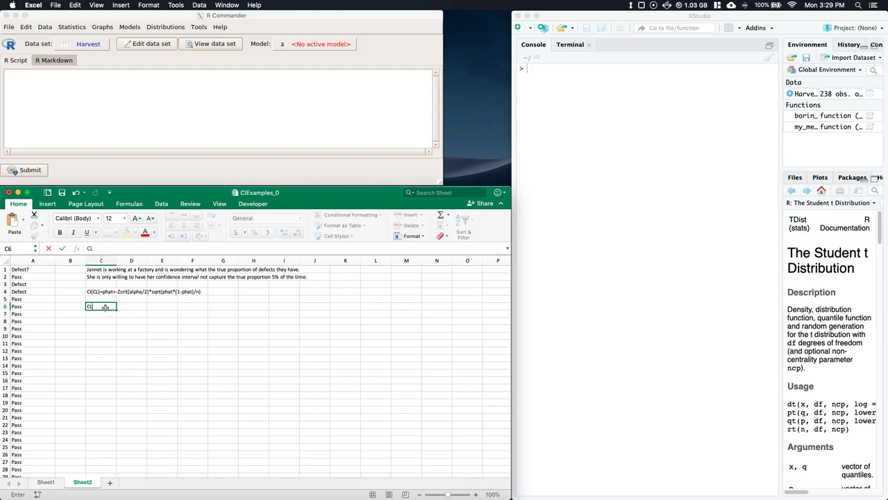
type("=")
key("Return")
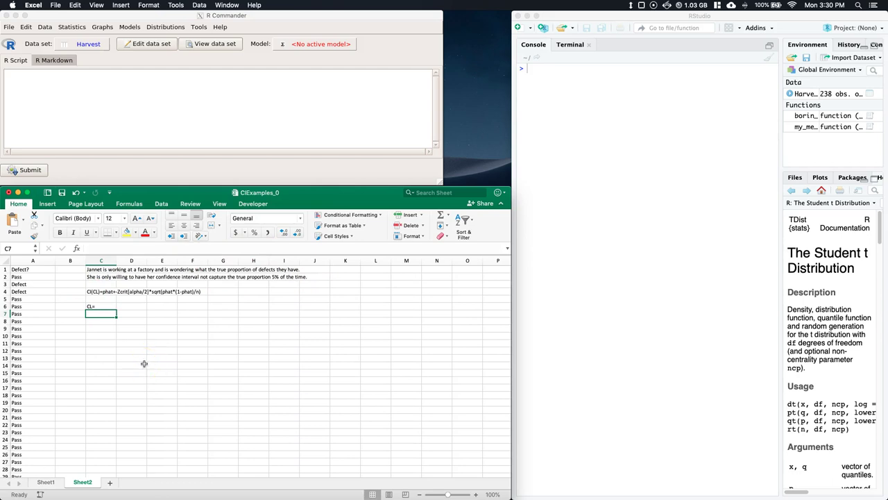
type("alpha=")
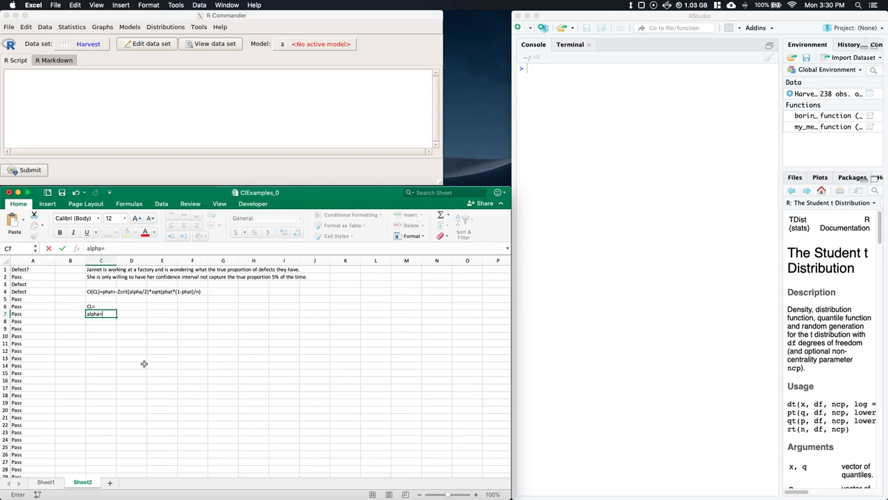
key("Tab")
type("0.05")
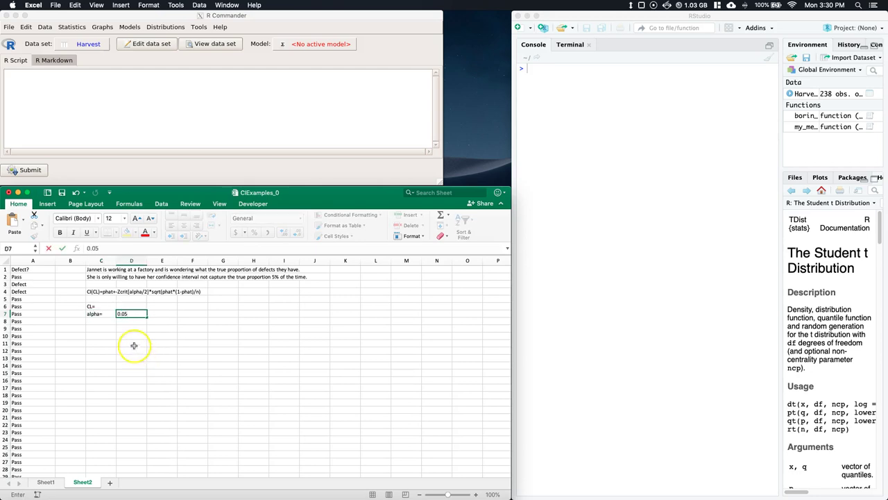
left_click(126, 306)
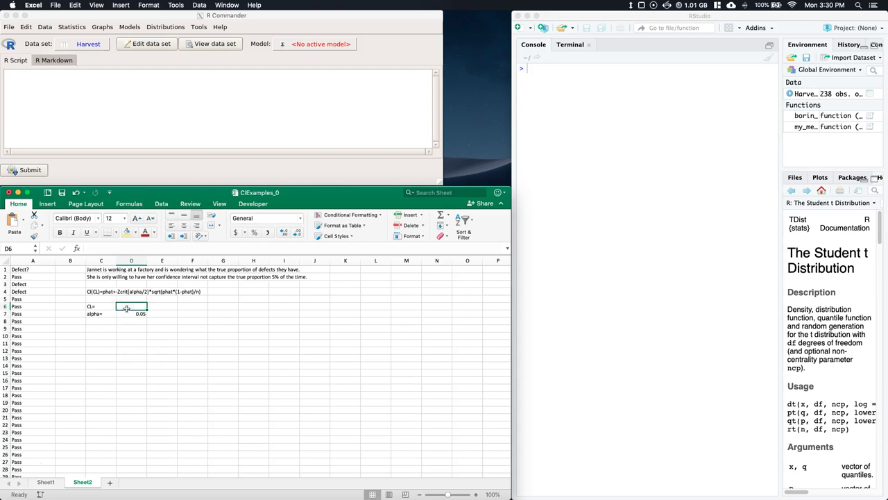
type("=1-")
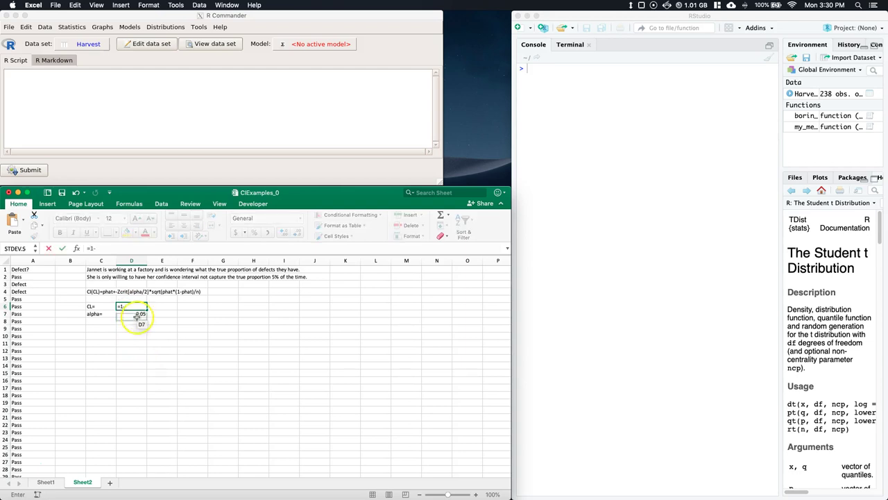
left_click(136, 314)
key("Return")
left_click(129, 324)
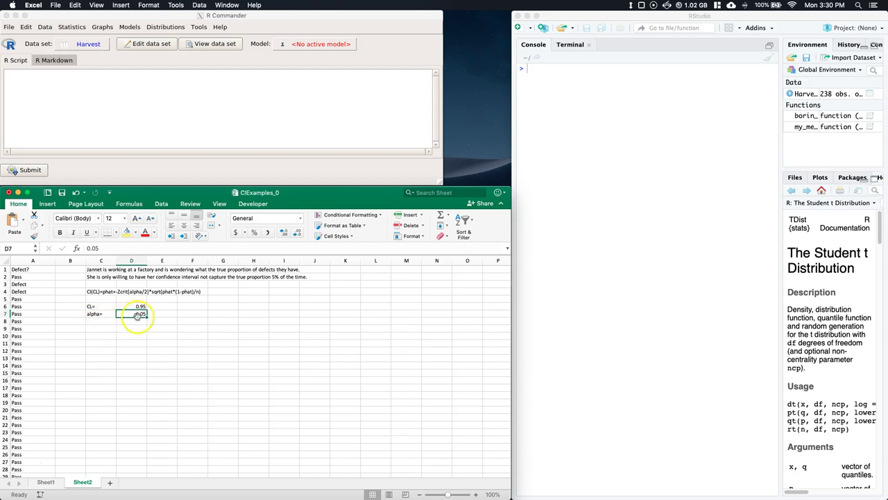
Add the alpha/2= label in C8 with the formula =D7/2 in D8
left_click(100, 321)
type("alpha=")
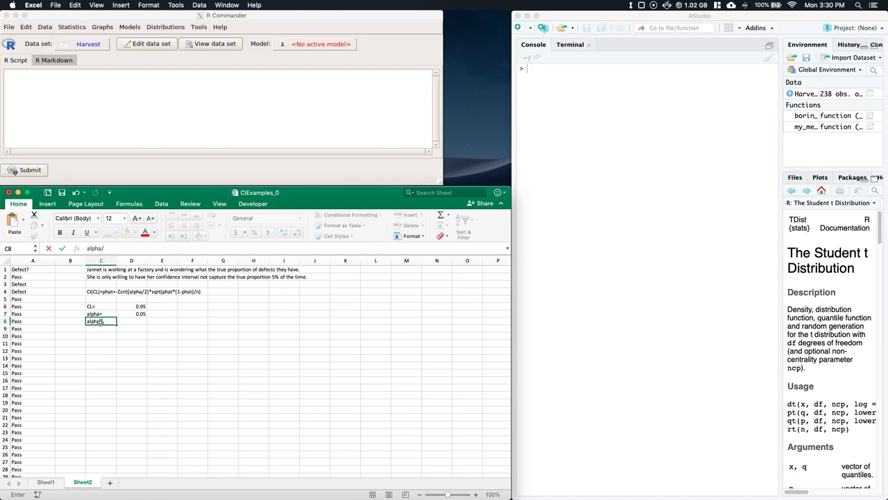
type("=")
key("Tab")
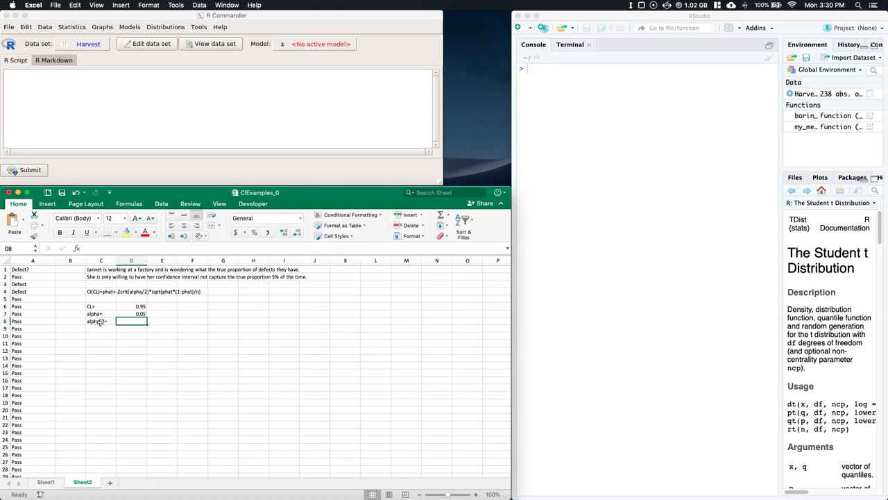
type("=")
left_click(134, 313)
type("/2")
key("Return")
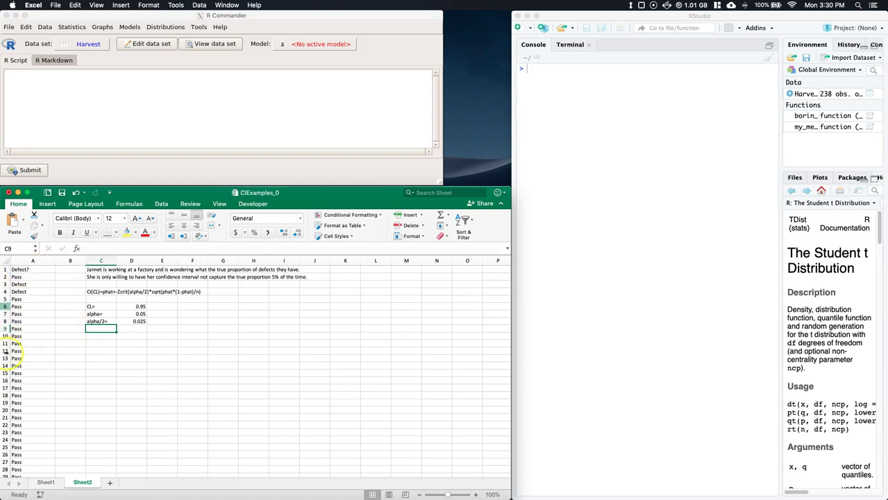
Import Sheet2 of CIExamples_0.xlsx from Downloads as the Defects data set
left_click(44, 122)
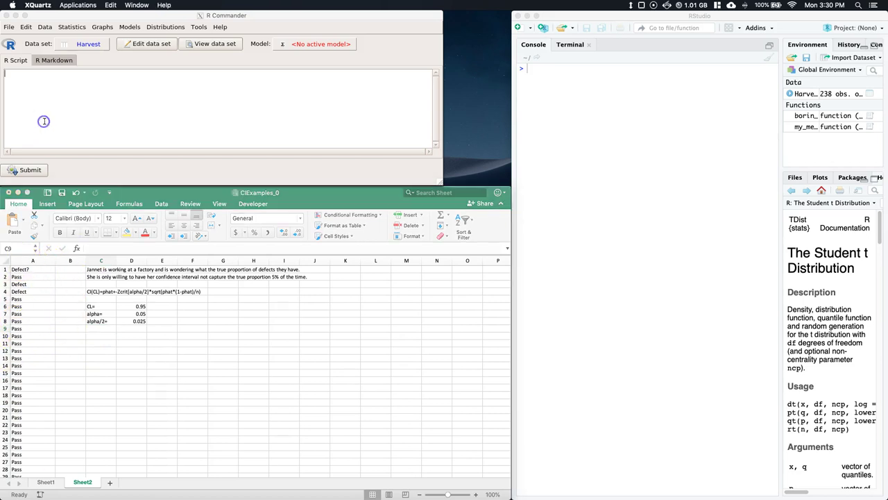
left_click(45, 27)
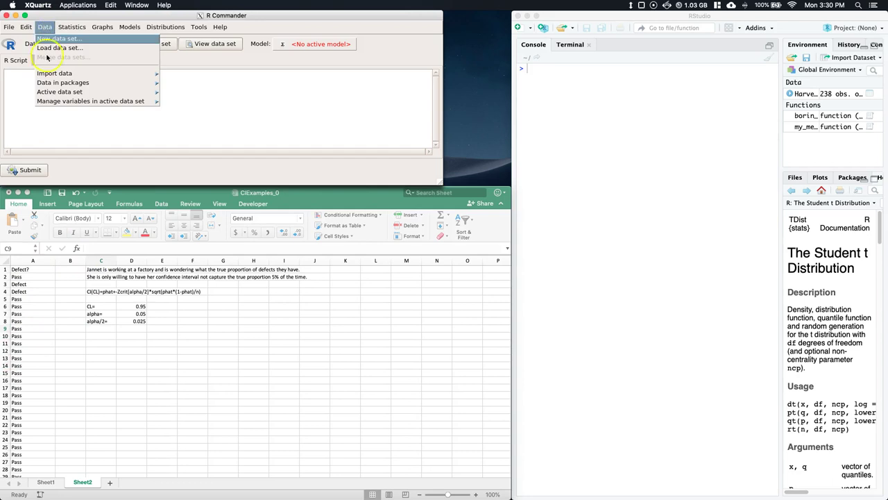
mouse_move(90, 73)
left_click(180, 129)
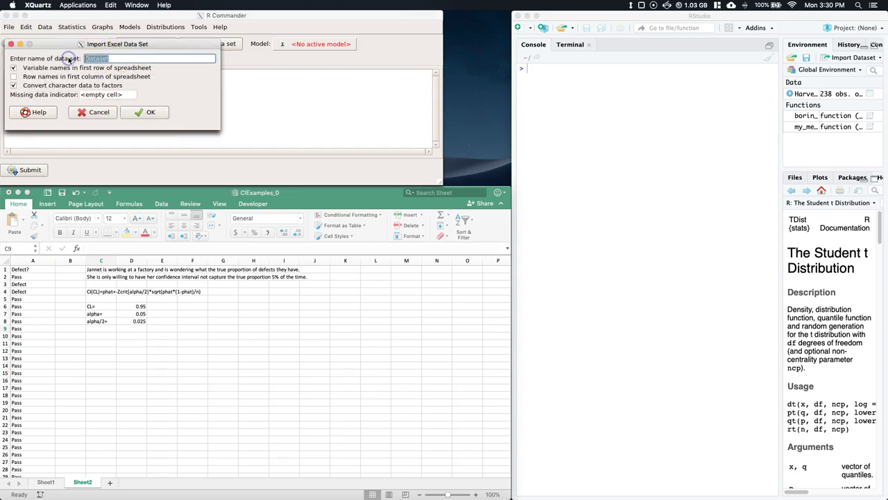
type("Defects")
left_click(146, 113)
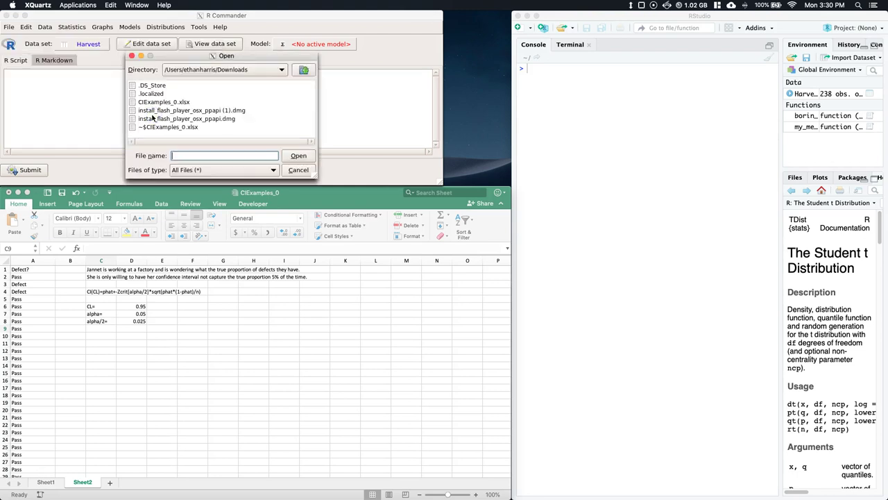
left_click(275, 68)
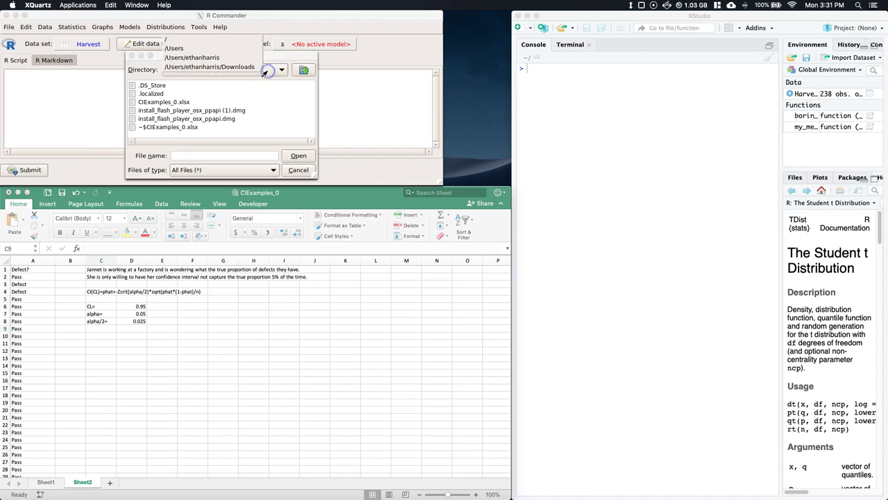
left_click(208, 66)
left_click(171, 102)
left_click(306, 157)
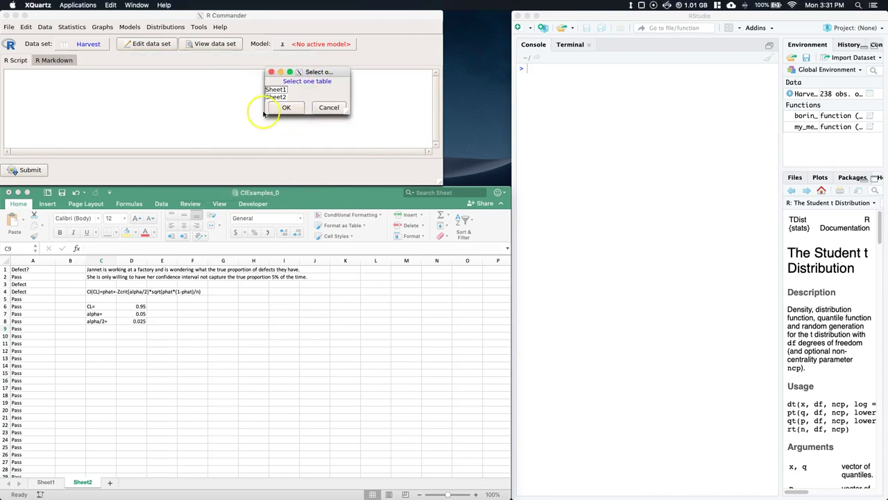
left_click(277, 97)
left_click(292, 109)
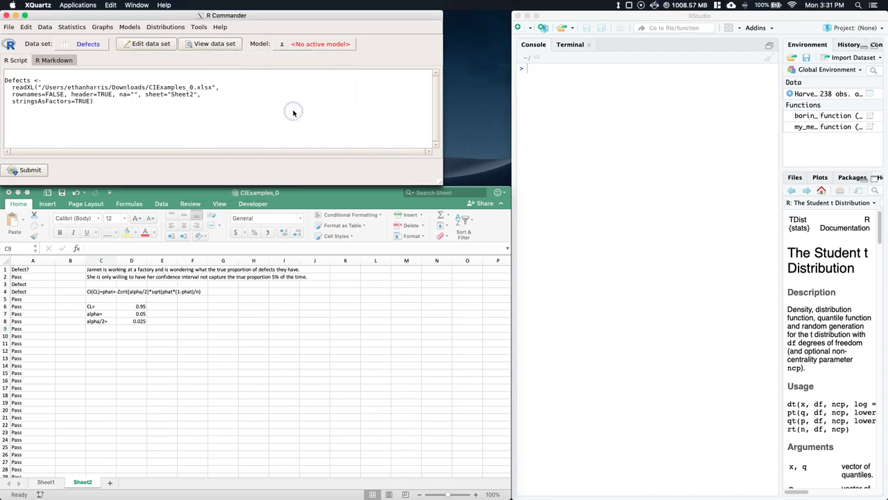
View the imported Defects data to check its Pass/Defect values, then close the viewer
left_click(220, 43)
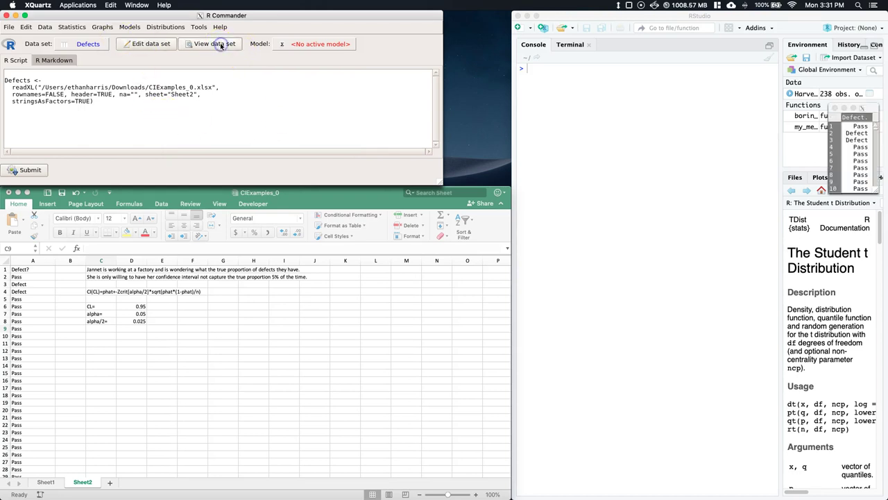
left_click_drag(859, 110, 478, 52)
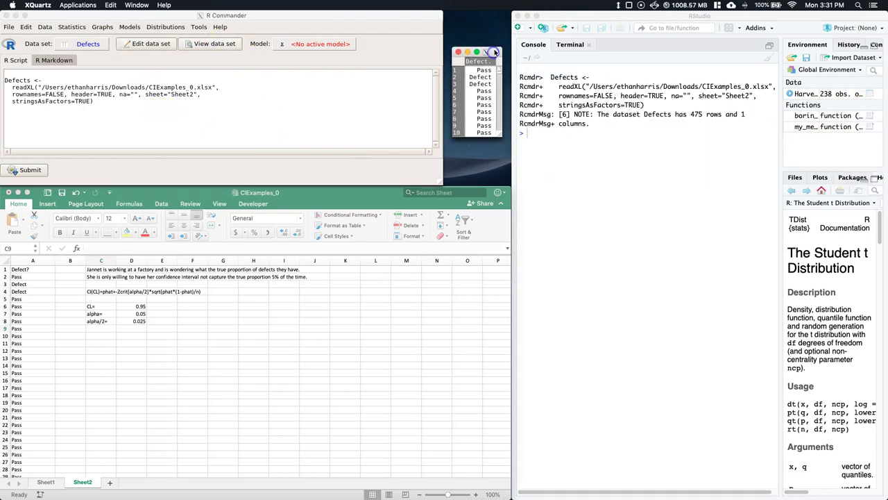
left_click(459, 52)
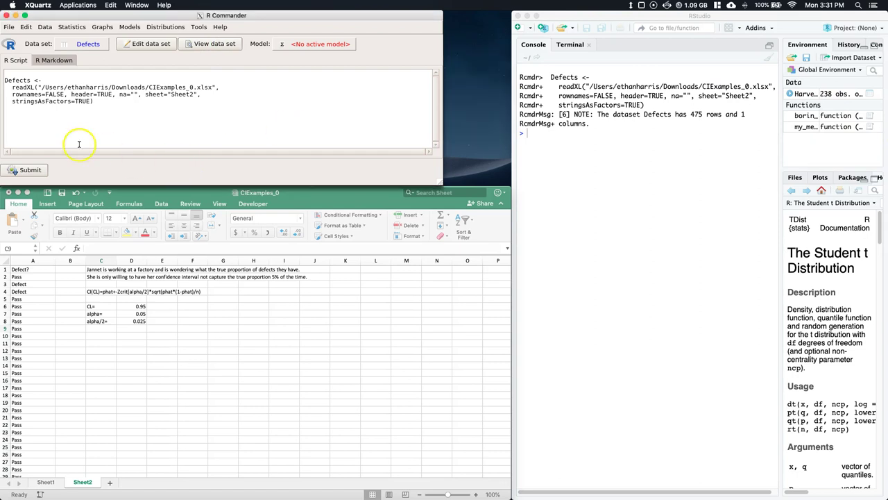
left_click(70, 31)
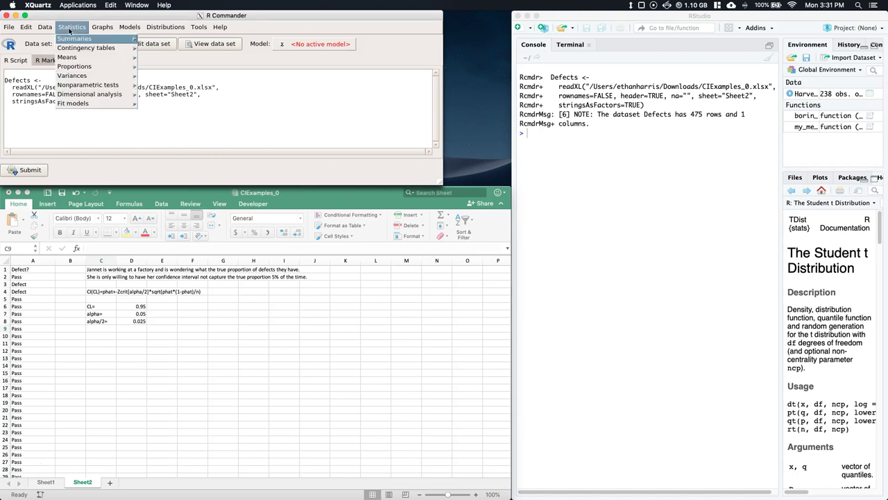
Summarize the active Defects data set and view the output
left_click(75, 40)
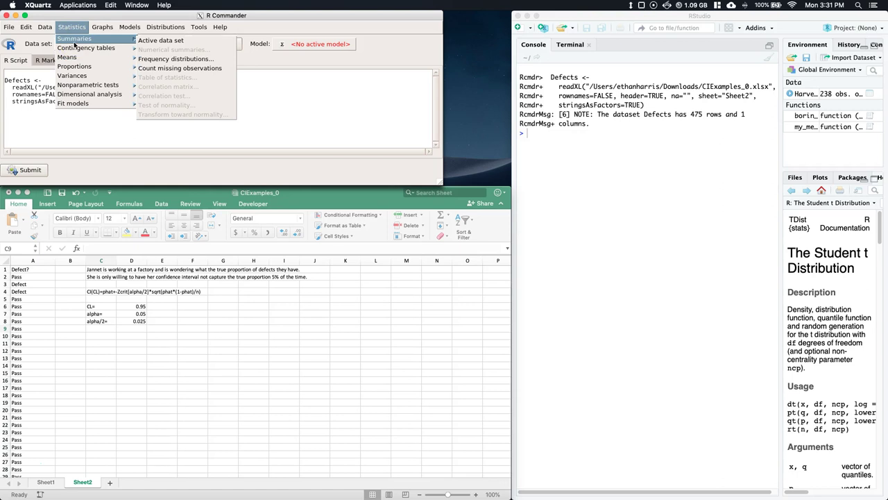
left_click(75, 66)
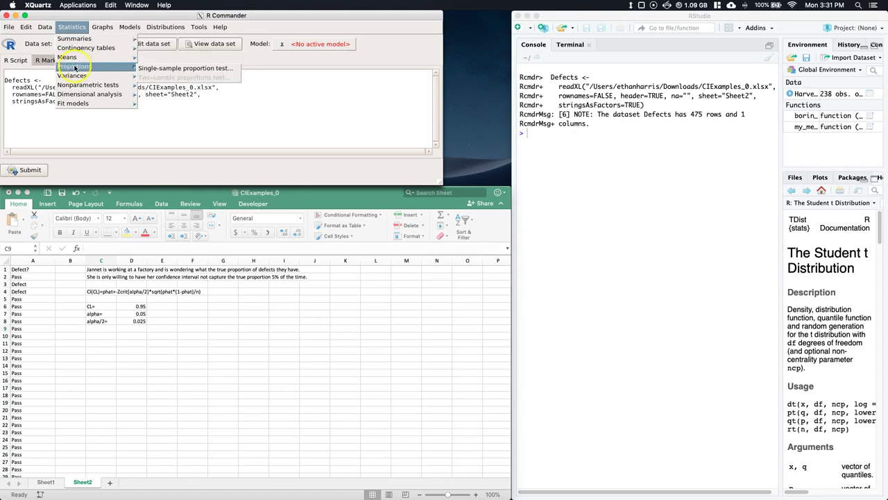
mouse_move(74, 38)
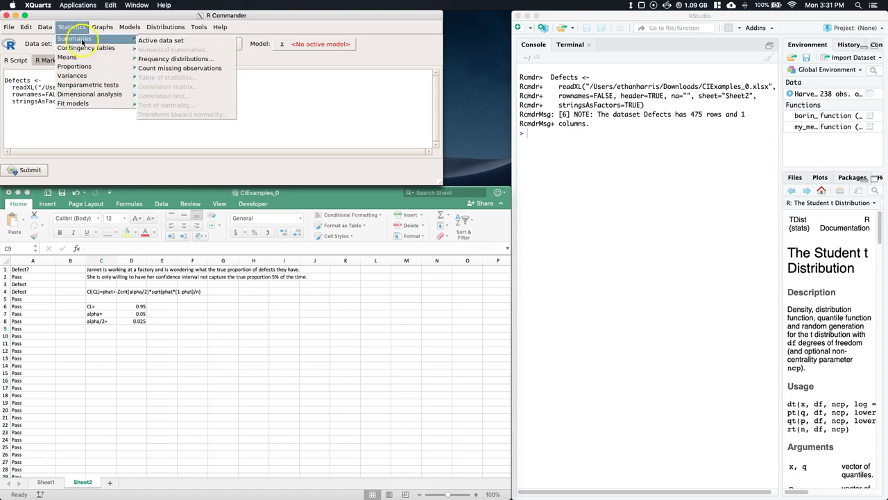
left_click(171, 42)
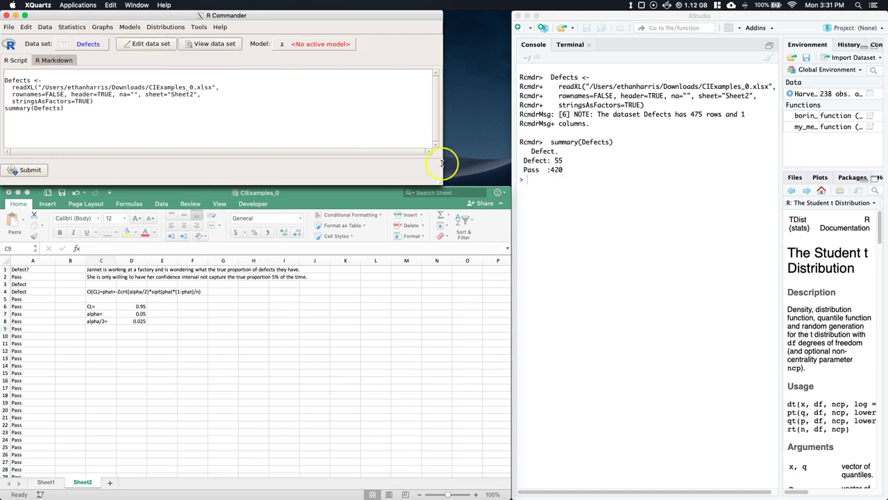
left_click(528, 179)
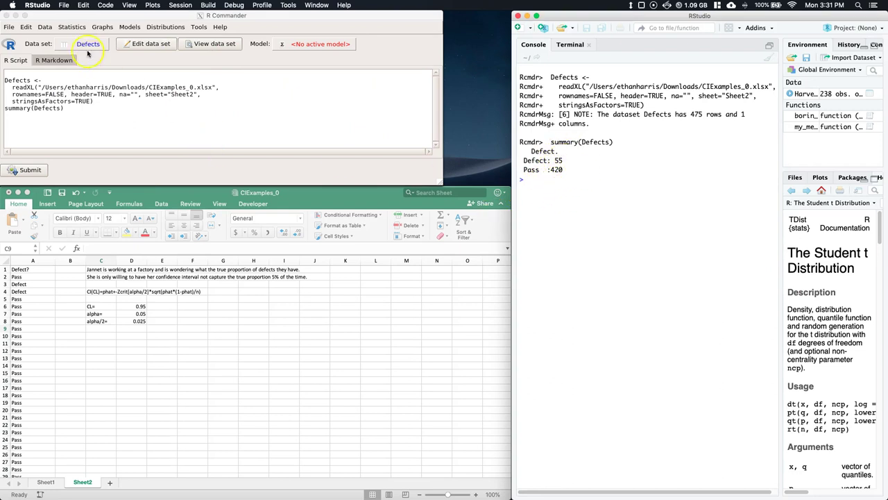
Run a frequency distribution on Defect, showing 55 Defect and 420 Pass
left_click(78, 28)
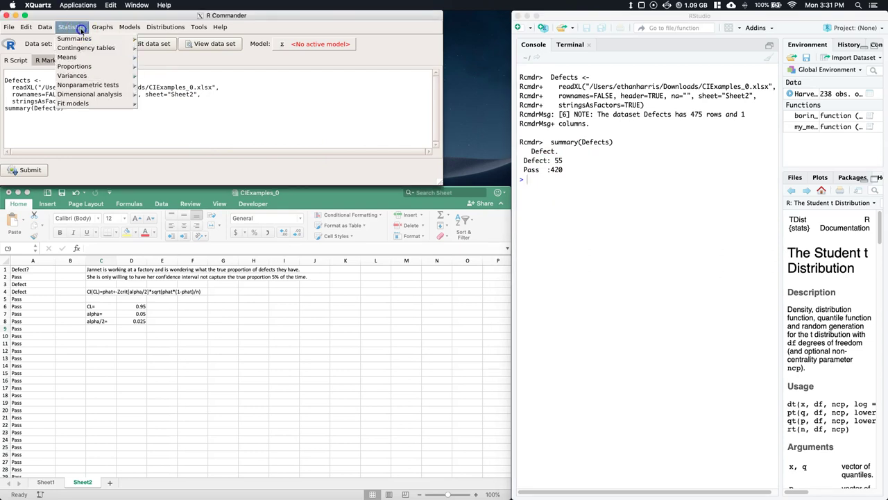
mouse_move(78, 39)
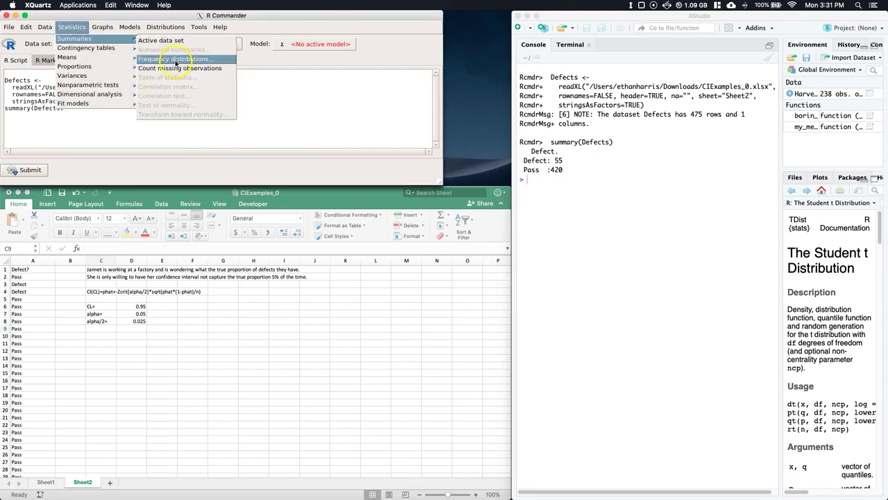
left_click(176, 61)
left_click(30, 67)
left_click(248, 107)
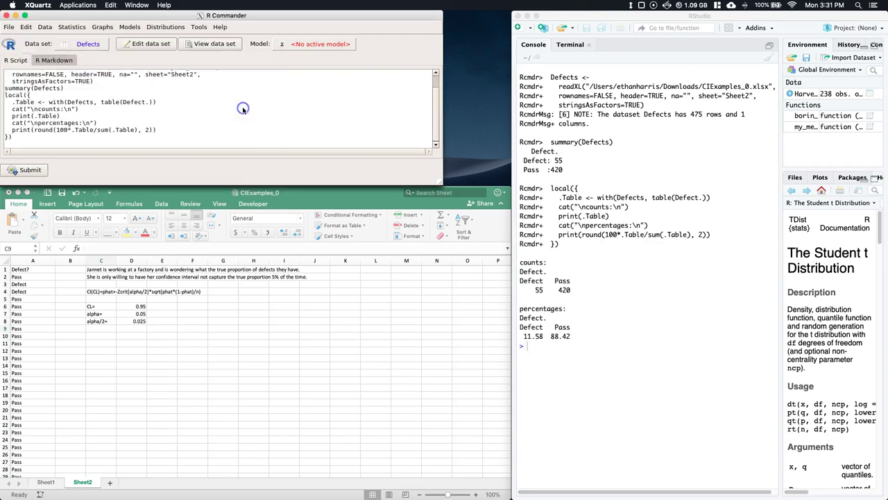
left_click(552, 367)
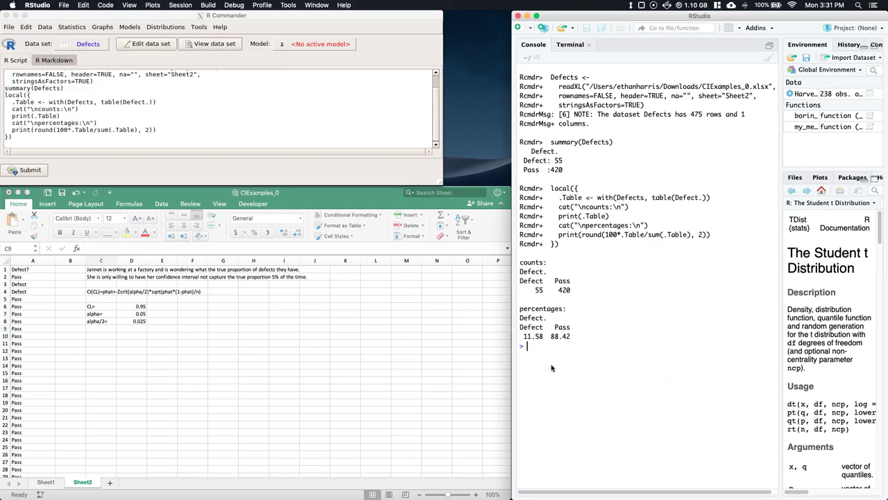
left_click(580, 321)
left_click(531, 328)
Label C9 'n=' and enter the sample size 475 in D9
left_click(100, 328)
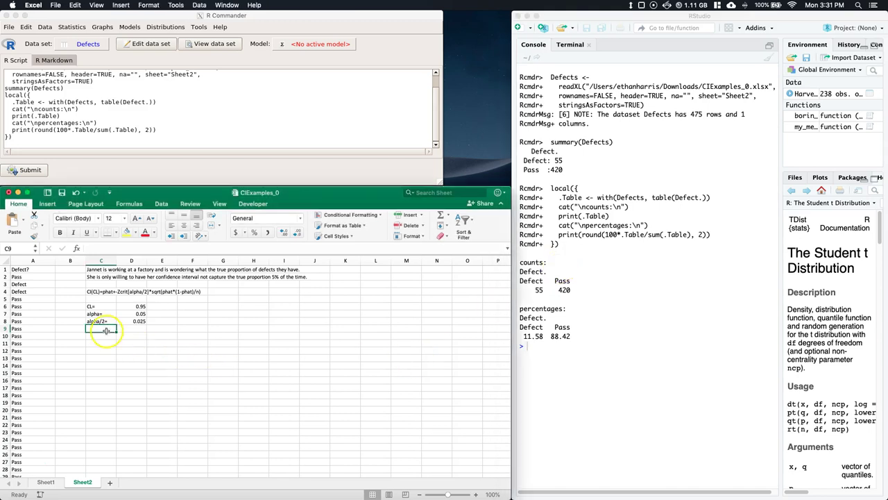
type("n=")
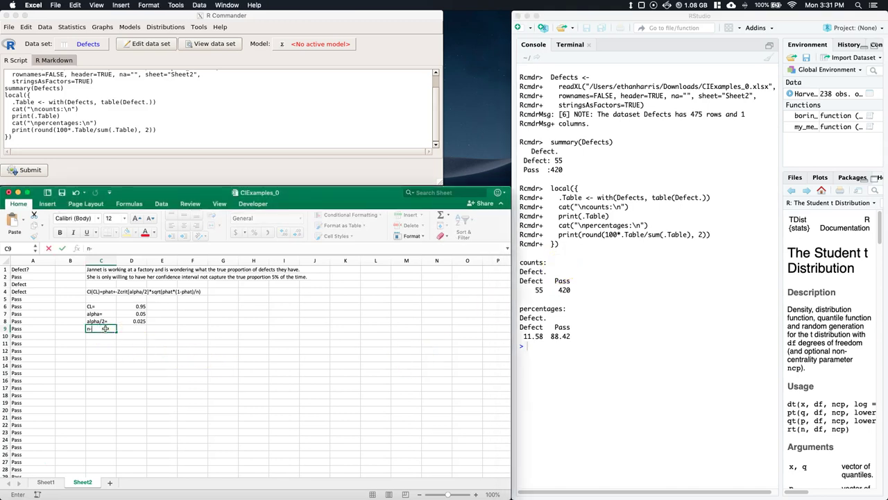
key("Tab")
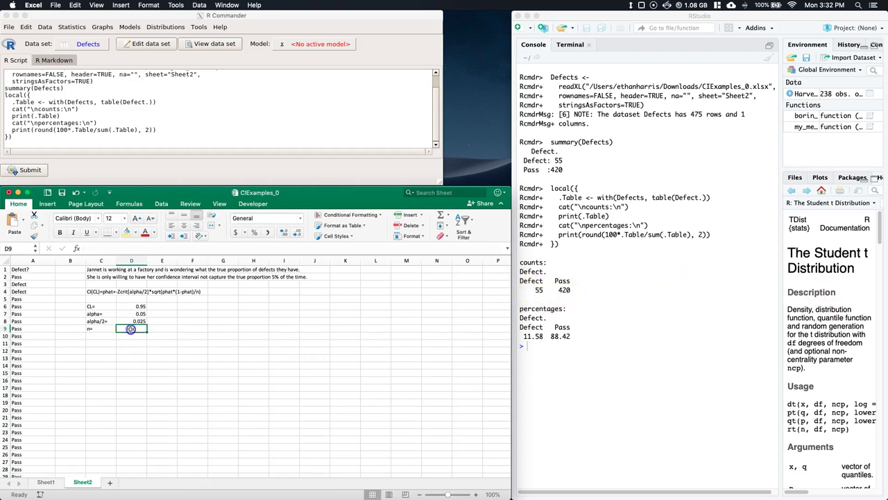
type("=55+420")
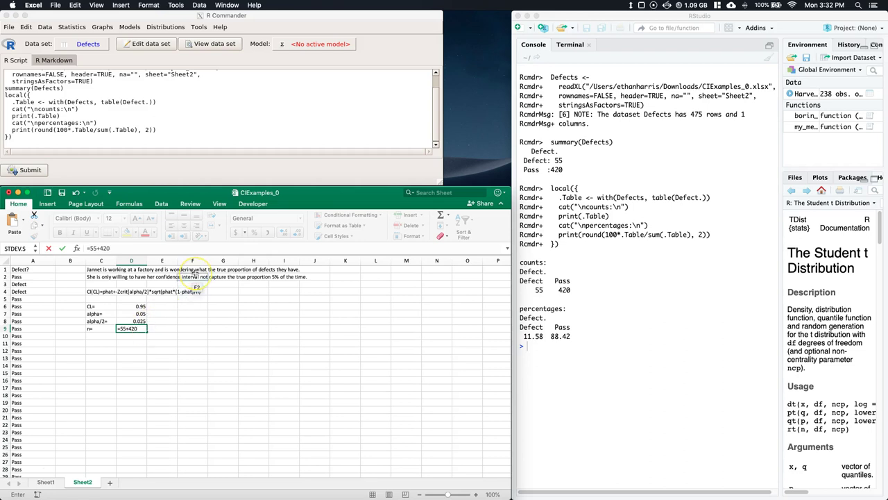
key("Return")
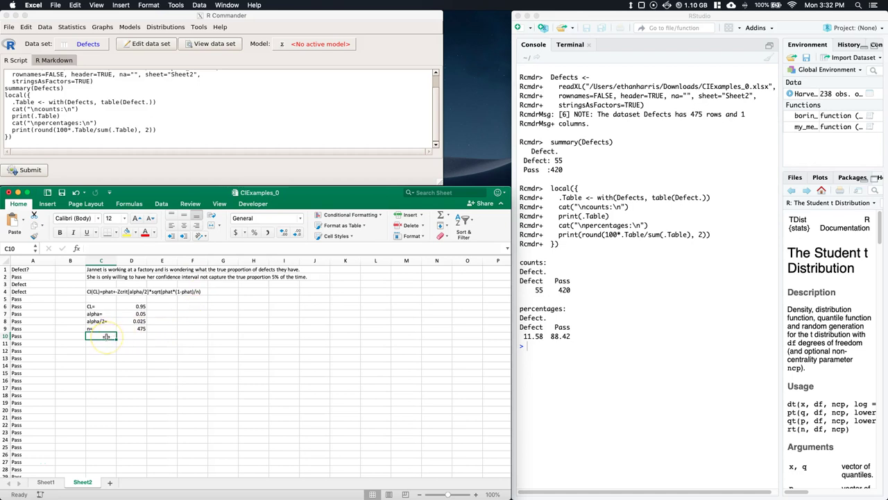
Label C10 'phat=' and compute =55/475 (0.11578947) in D10
type("phat=")
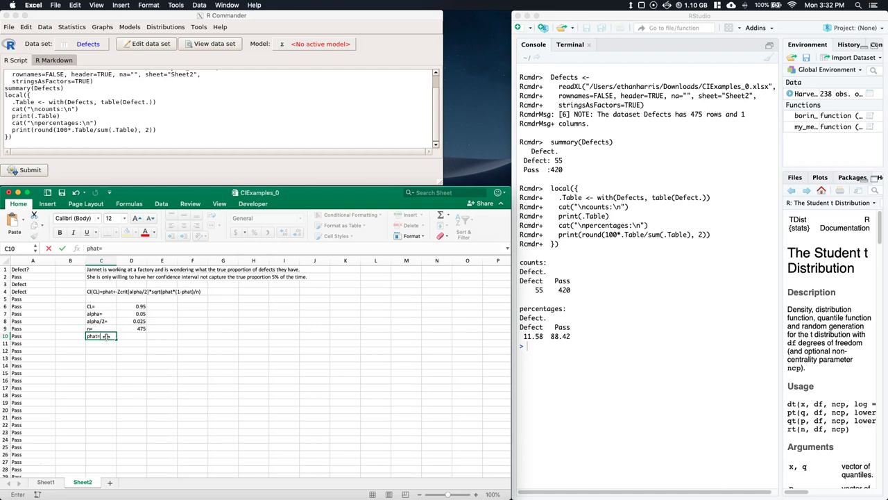
left_click(132, 335)
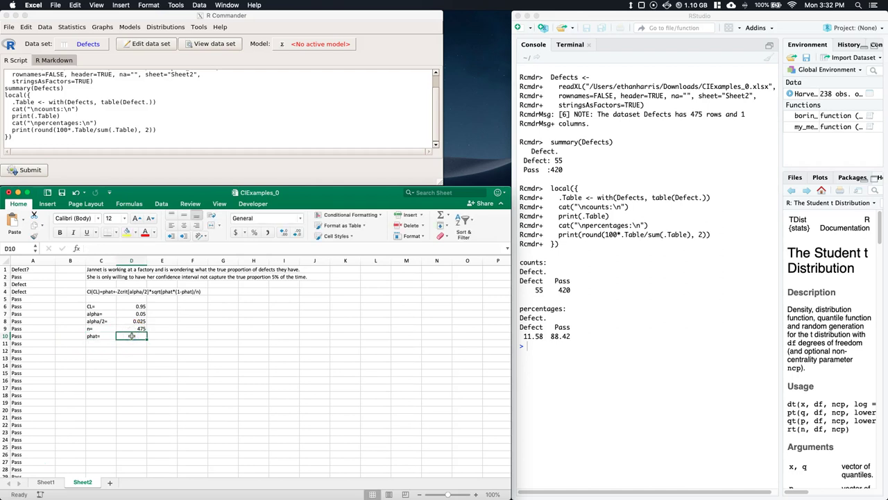
type("=55")
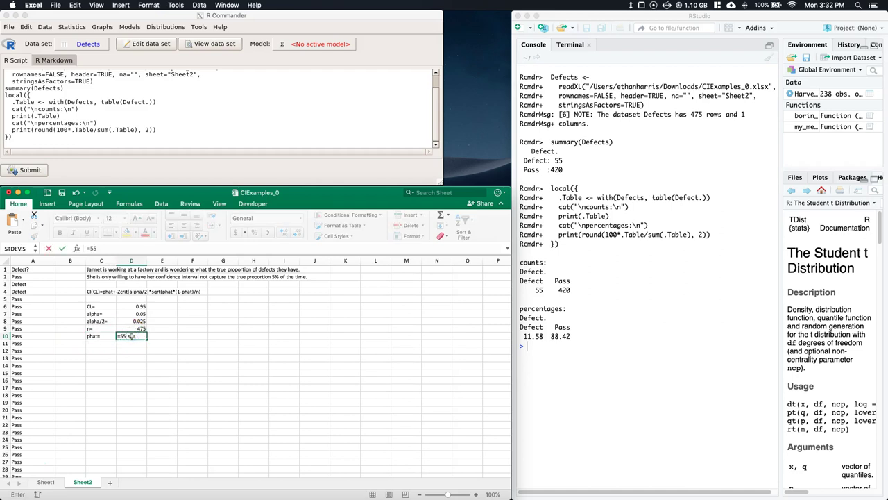
type("/475")
key("Return")
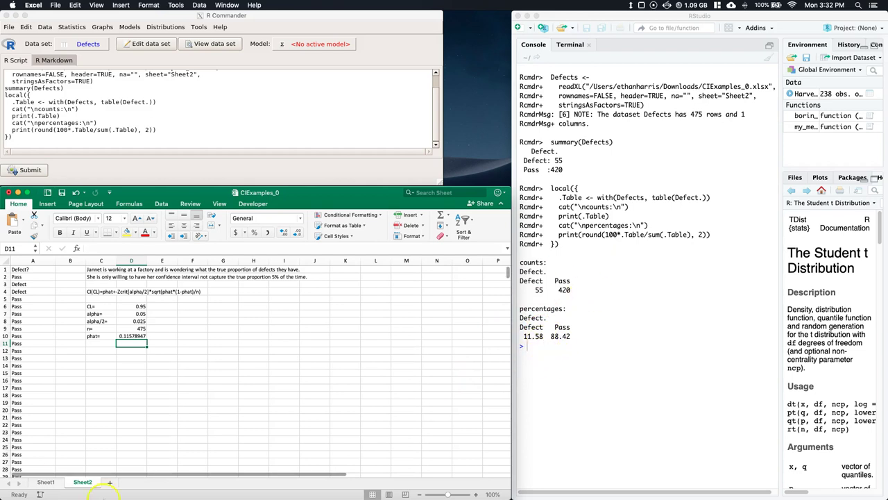
Add the S.E= label in C11 with =sqrt(D10*(1-D10)/D9) in D11
left_click(118, 381)
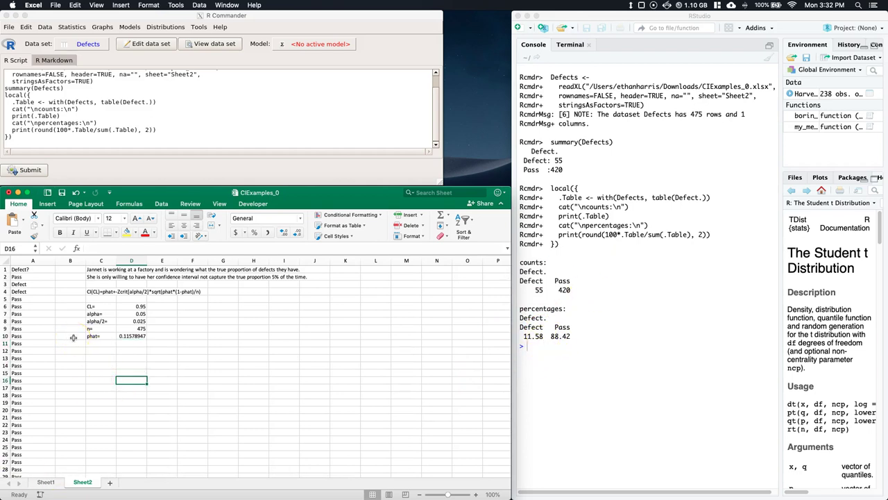
left_click(95, 343)
type("S.E=")
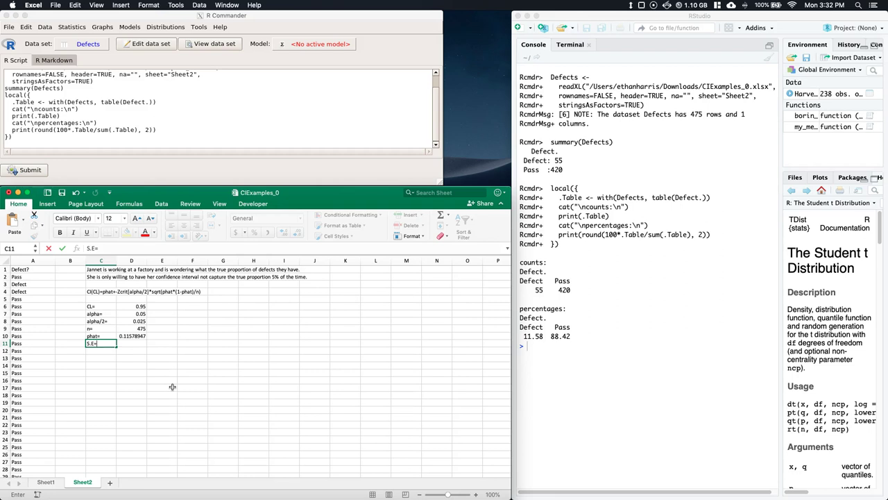
key("Tab")
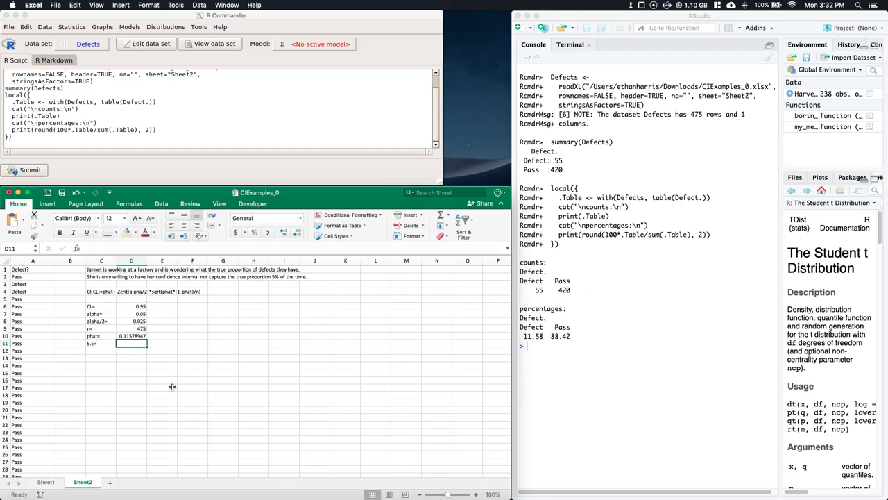
type("(=sq")
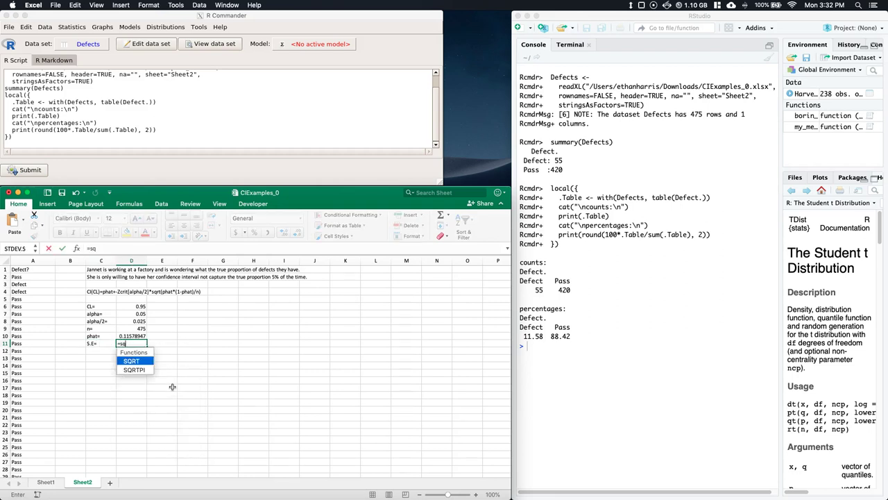
type("rt(")
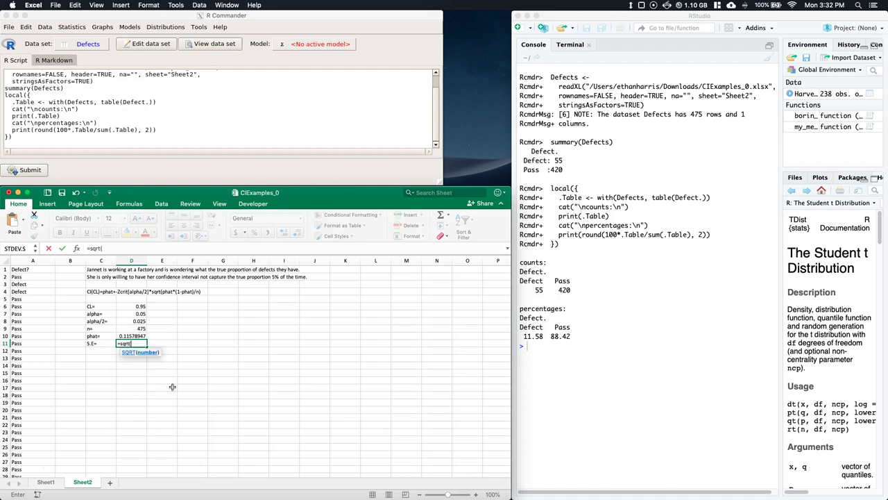
left_click(136, 334)
type("*(1-")
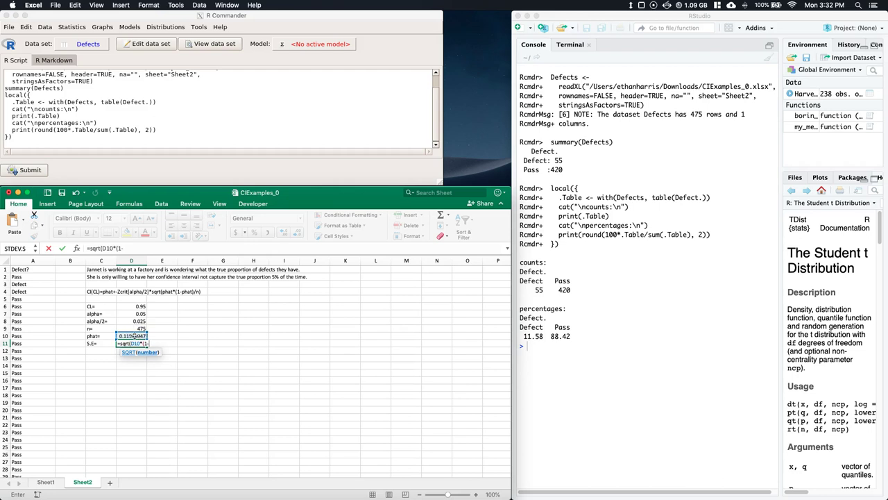
left_click(133, 336)
type(")/")
left_click(131, 327)
key("Return")
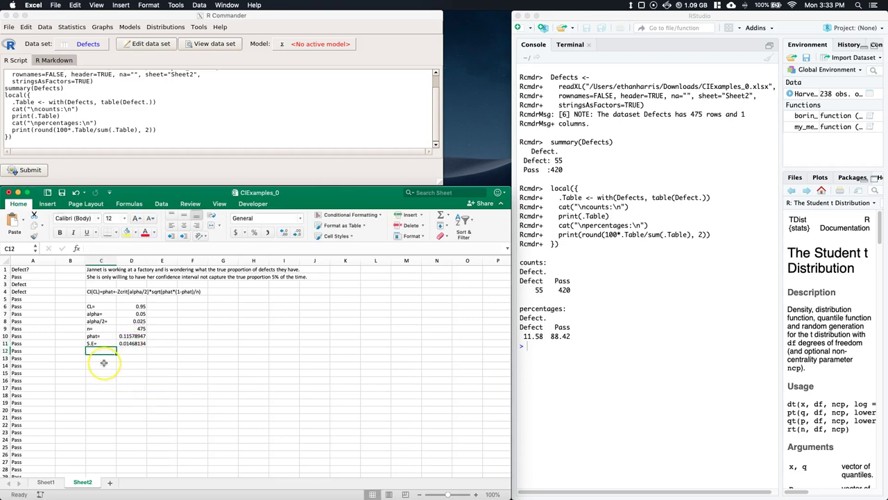
Type the Zcrit= label into C13
left_click(103, 360)
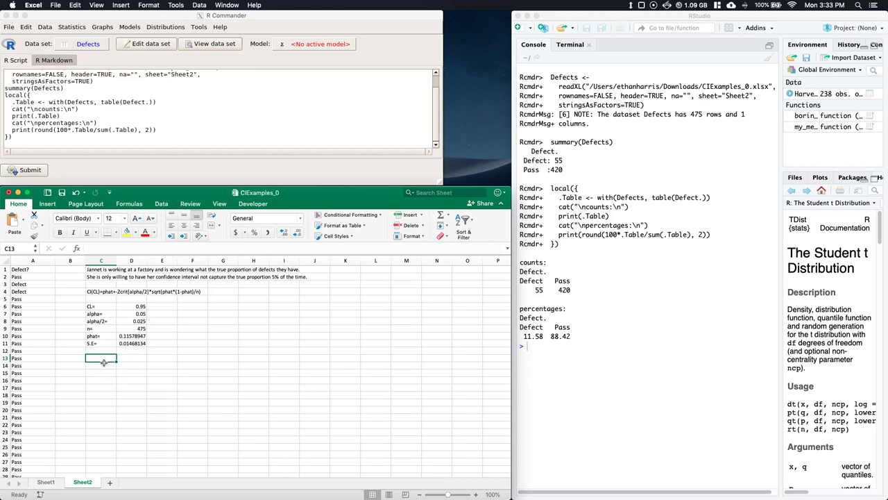
type("Zcr")
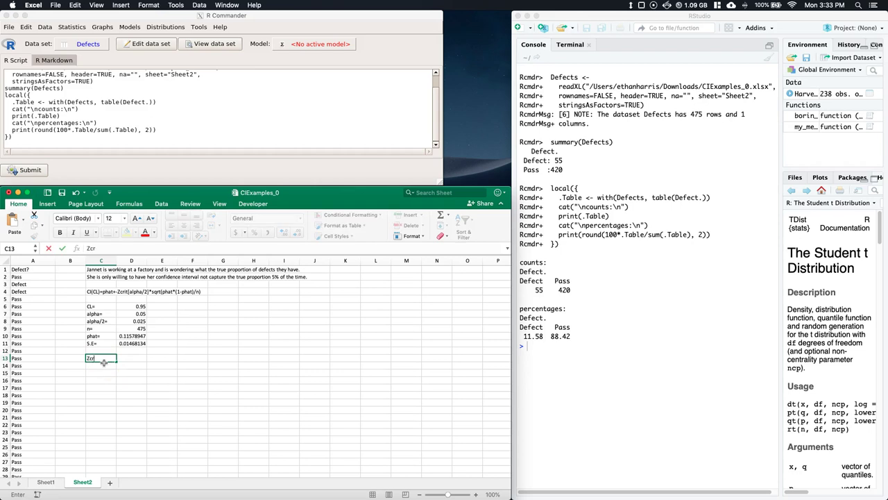
type("it=")
key("Tab")
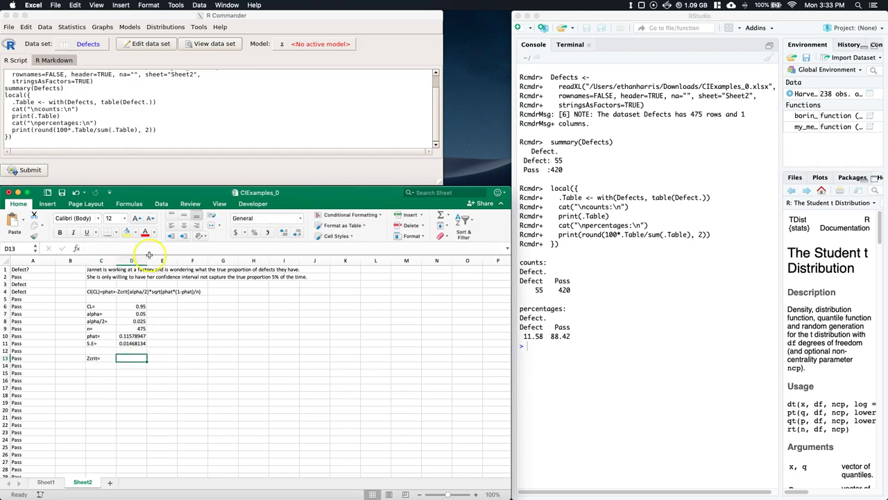
left_click(219, 87)
Compute the normal quantile for probability 0.025, giving -1.95996398454
left_click(164, 27)
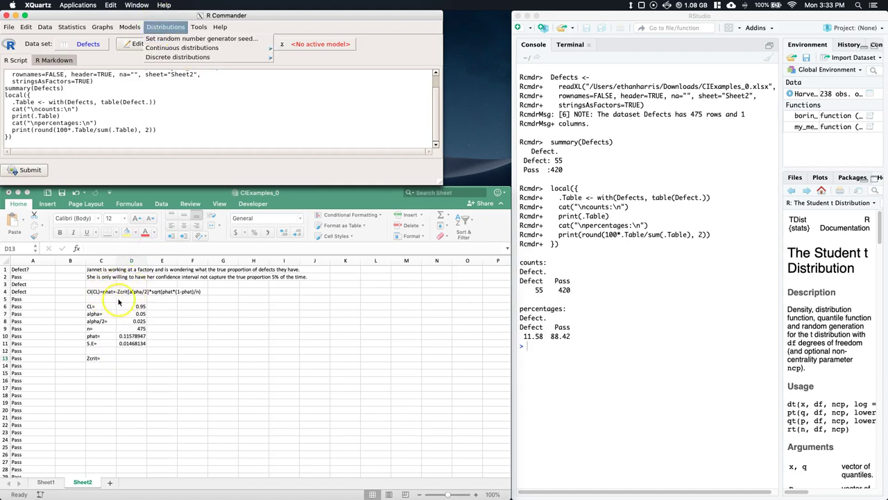
mouse_move(181, 47)
mouse_move(290, 51)
left_click(390, 52)
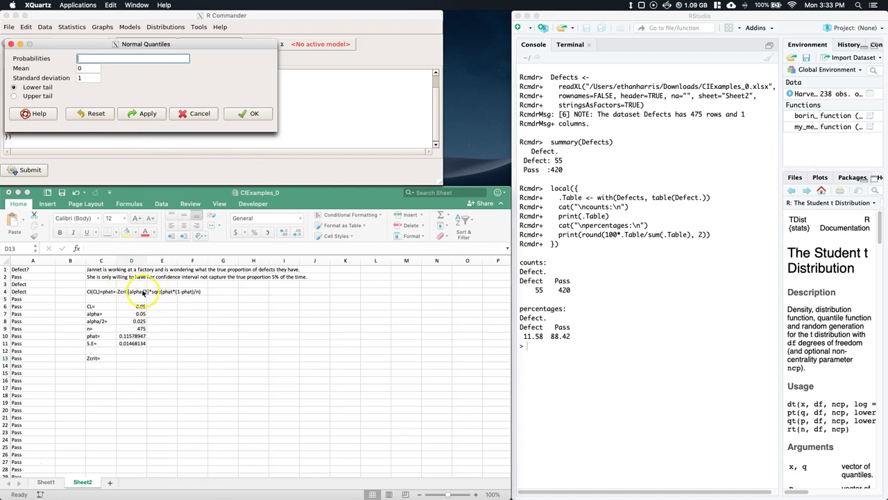
type("0.025")
left_click(246, 114)
Copy the quantile magnitude 1.95996398 into D13 as the Zcrit value
left_click(648, 367)
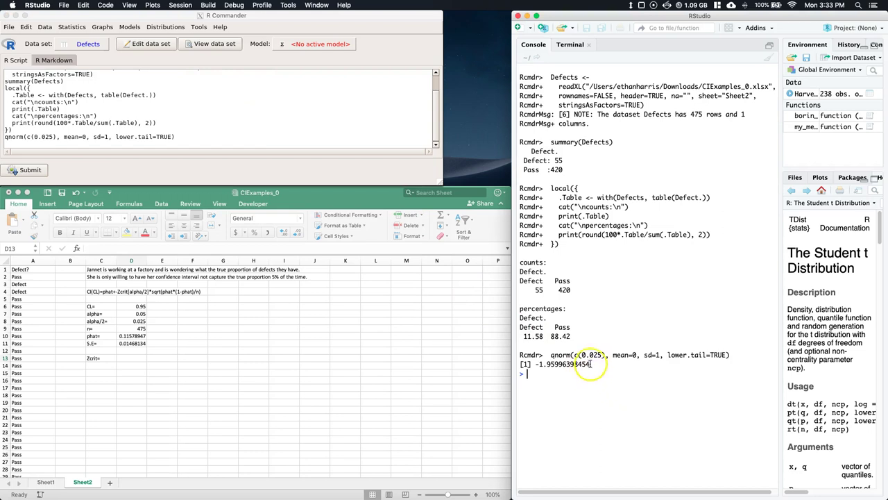
left_click_drag(590, 363, 538, 364)
key("super+c")
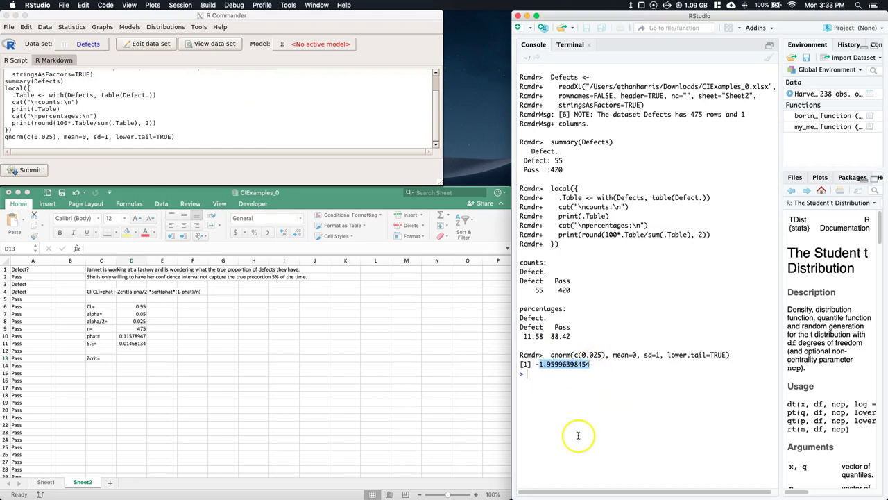
left_click(134, 359)
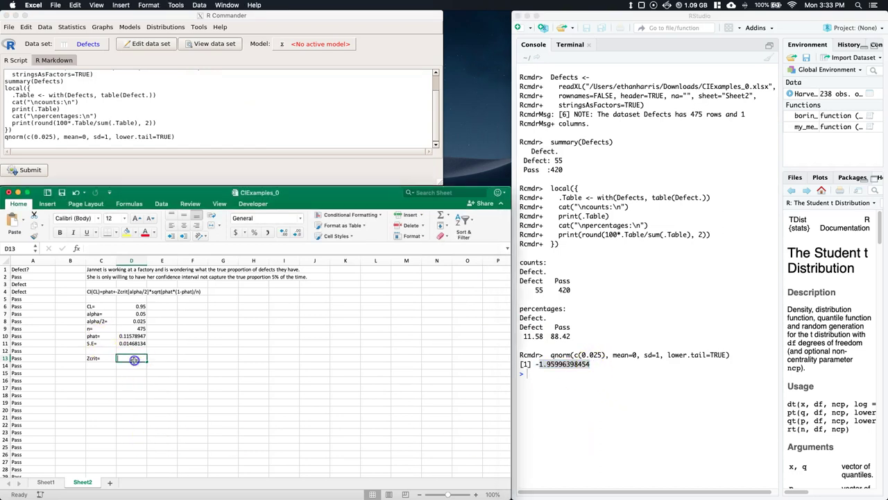
key("super+v")
key("Return")
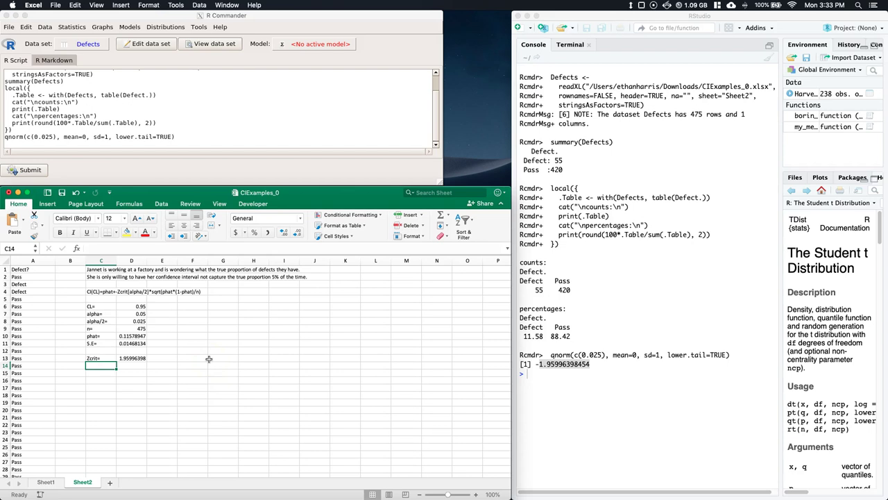
Add the CI_Low= and CI_High= labels in C15 and C16
key("Down")
type("CI")
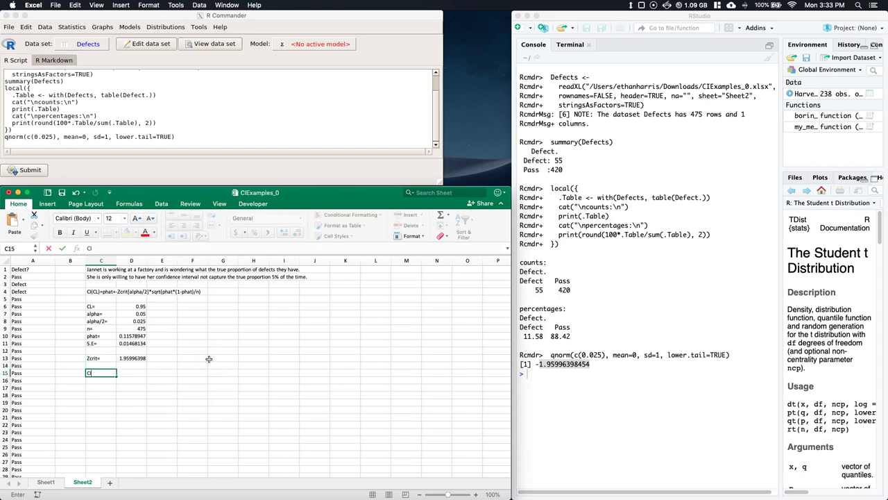
type("_Low=")
key("Return")
type("CI=_Low=")
key("BackSpace")
key("BackSpace")
key("BackSpace")
key("BackSpace")
type("High=")
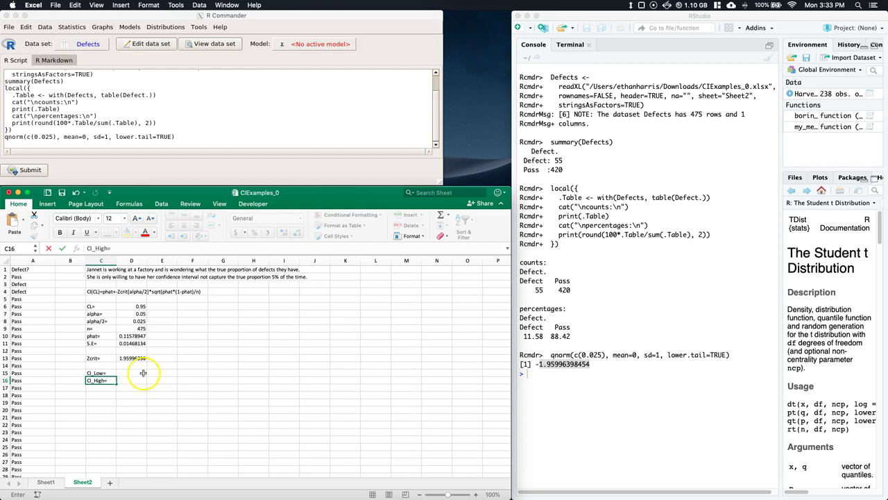
Enter the lower bound =D10-D13*D11 in D15, giving 0.08701458
left_click(142, 374)
type("=")
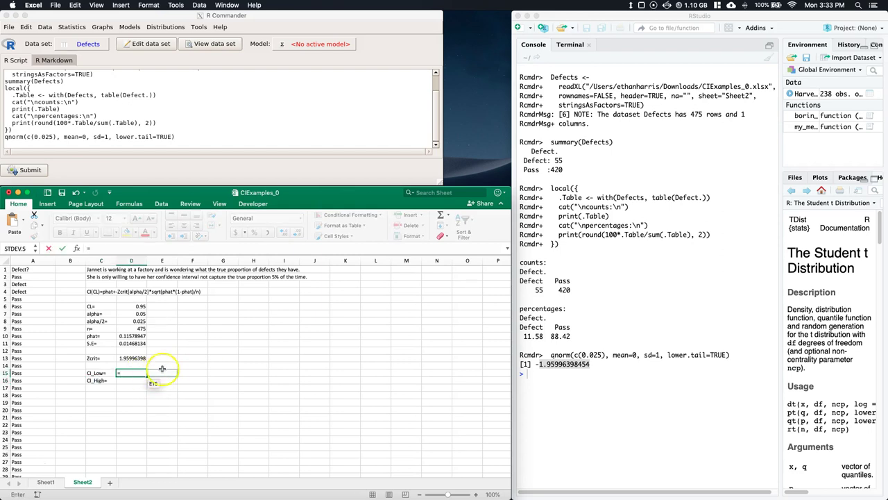
left_click(139, 336)
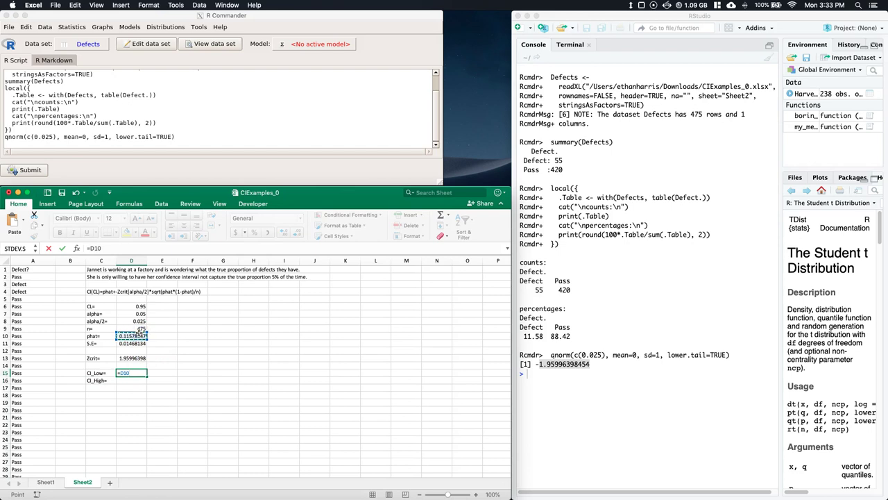
type("-")
left_click(131, 357)
type("*")
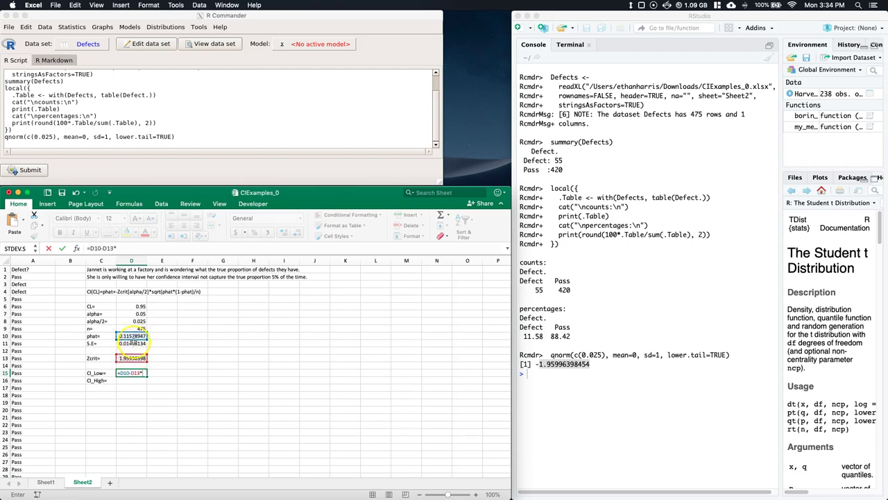
left_click(133, 342)
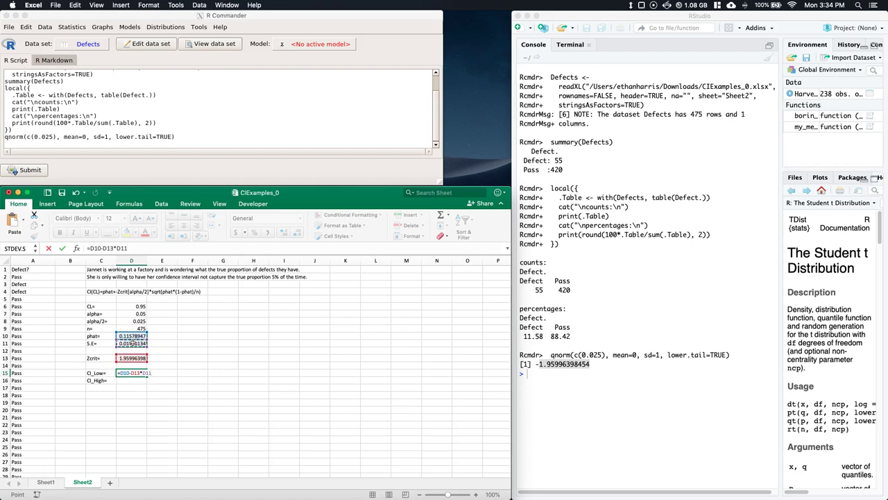
Copy the formula into D16 and change it to =D10+D13*D11, giving 0.14456436
left_click_drag(117, 372, 157, 372)
key("super+c")
left_click(146, 381)
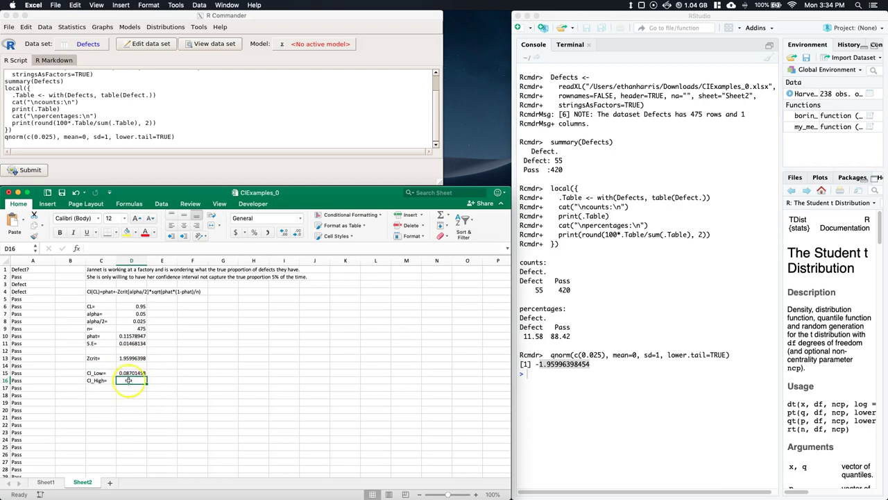
key("super+v")
left_click(131, 380)
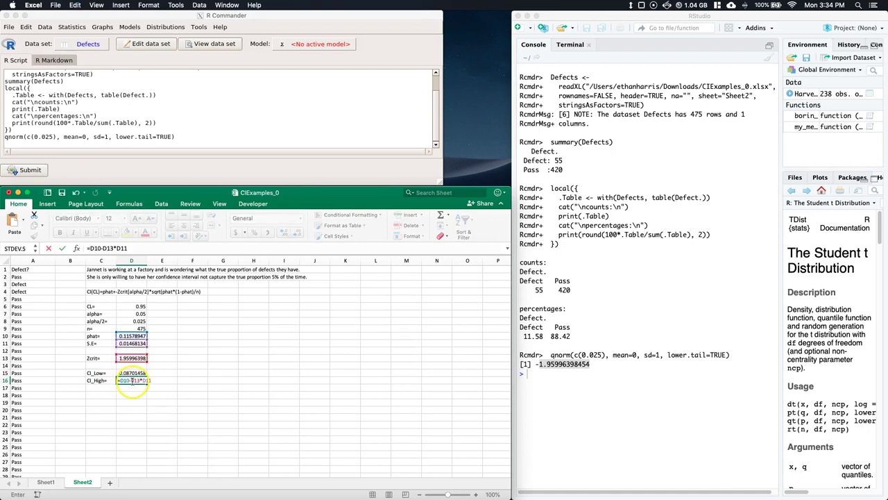
key("BackSpace")
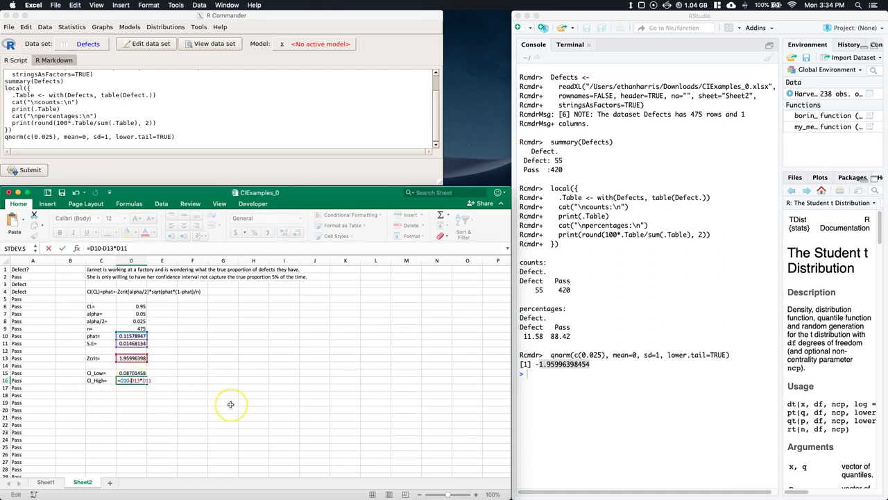
type("+")
key("Return")
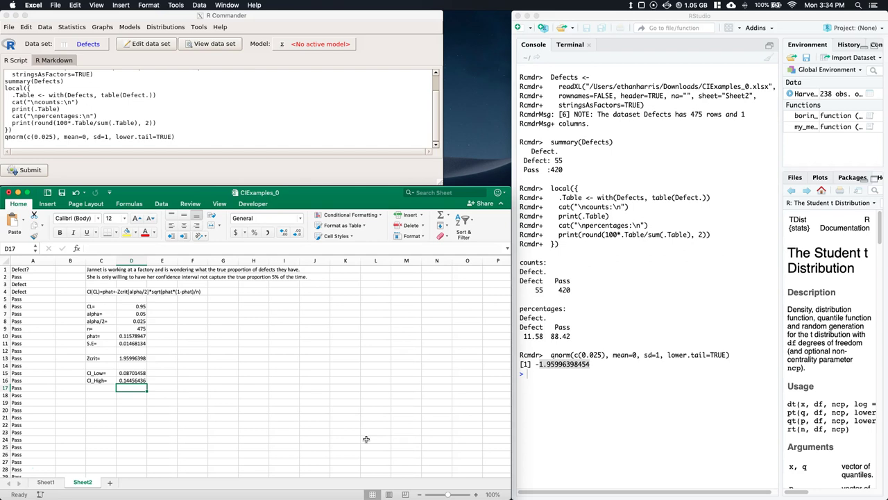
Type the 95% confidence sentence across C19 and C20, ending 'between 0.087 and 0.145'
left_click(97, 402)
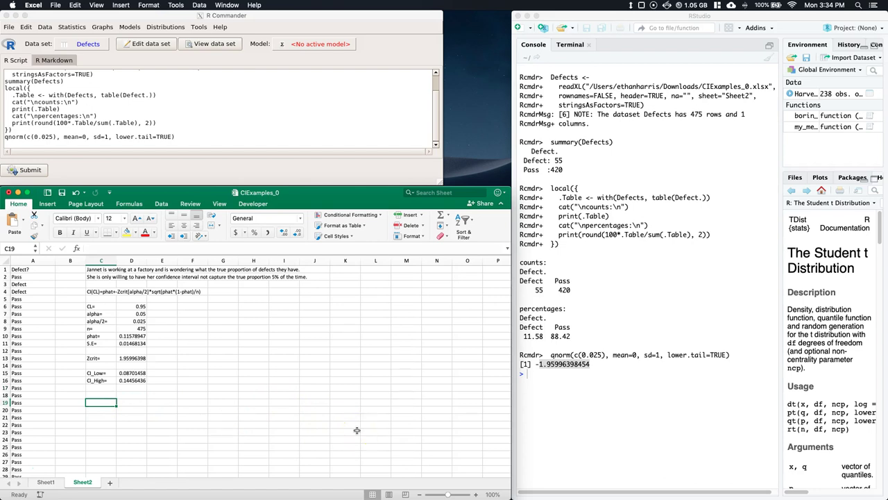
type("We are ")
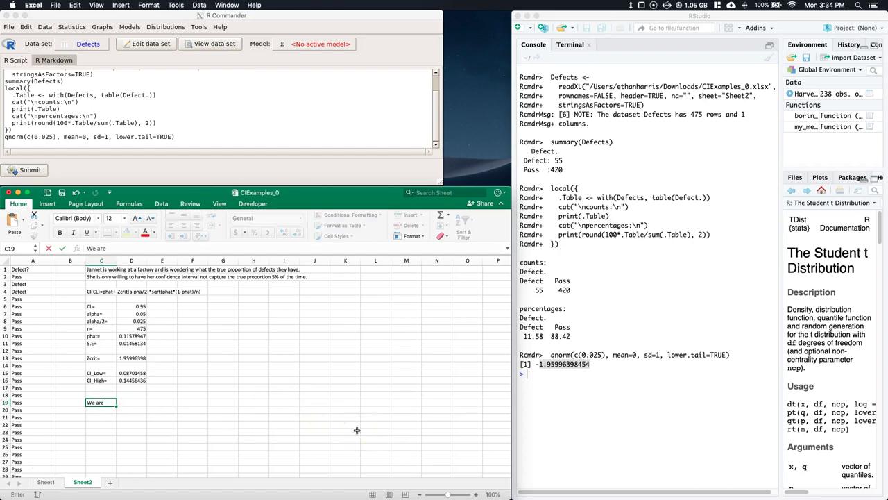
type("9")
type("onfident that the true ")
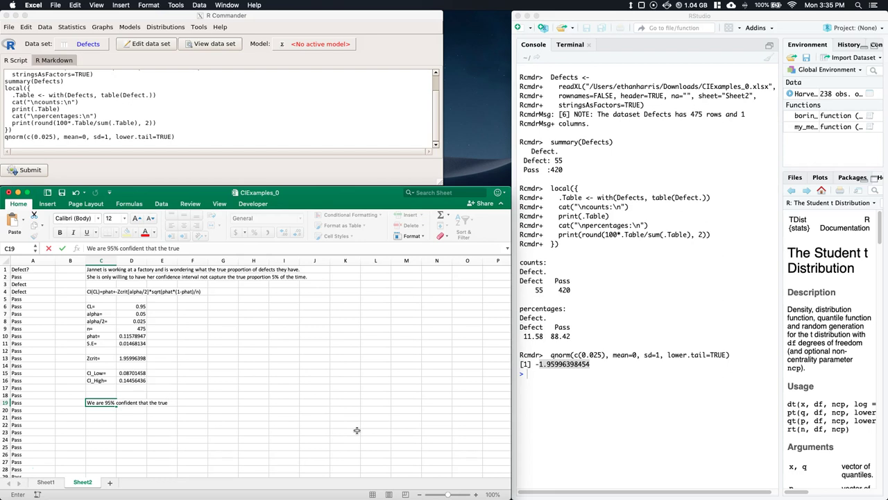
type("proportion of defects in")
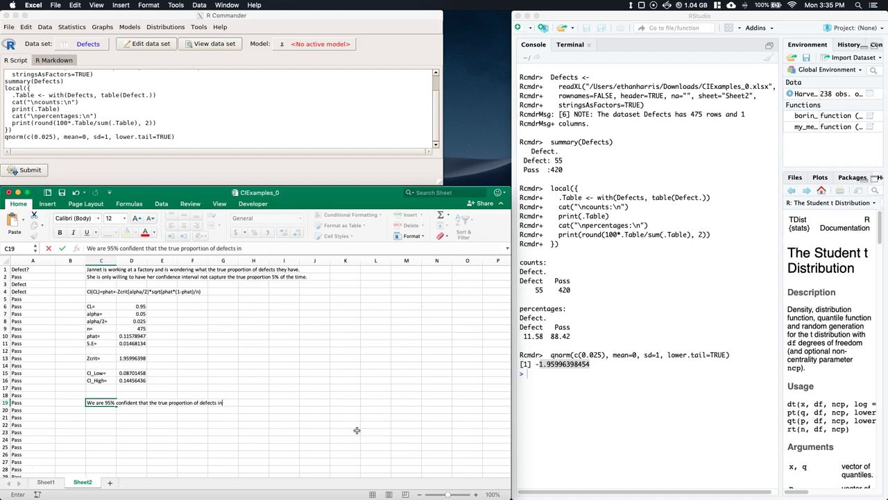
type(" this factory")
key("Return")
type("is somewhere be")
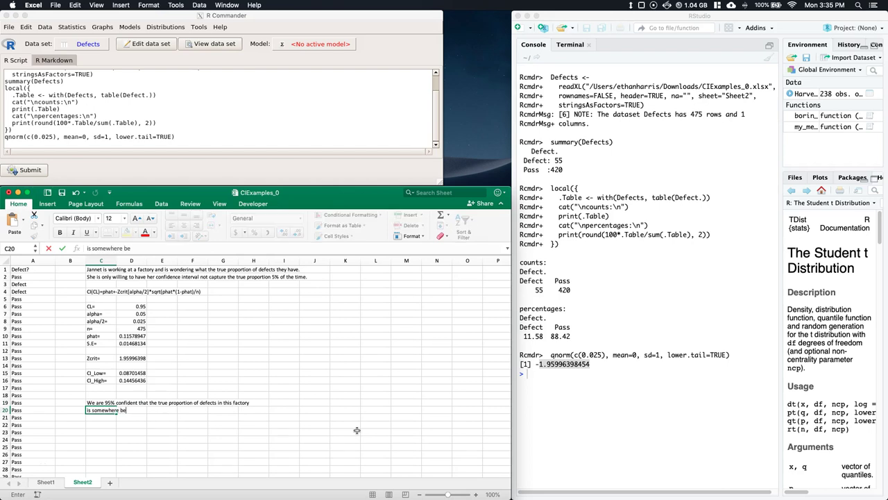
type("tween 0.087 and 0.145.")
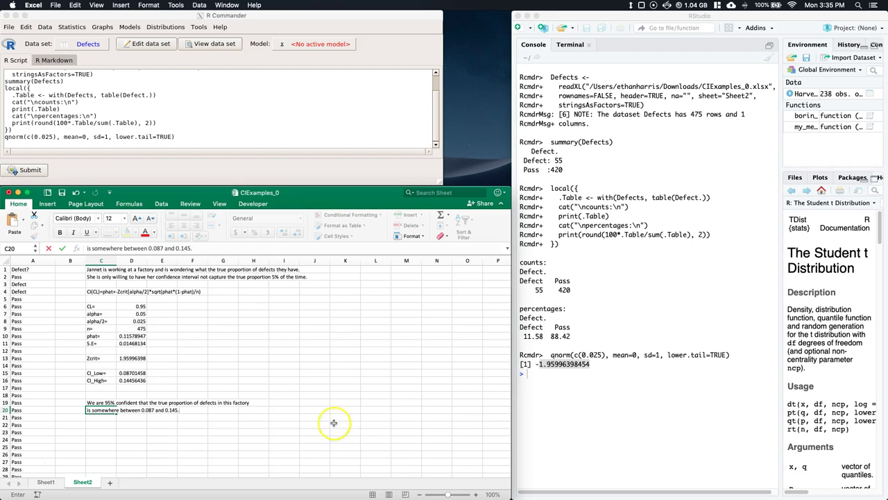
Replace 'this' in the C19 sentence with the factory owner's name
double_click(105, 402)
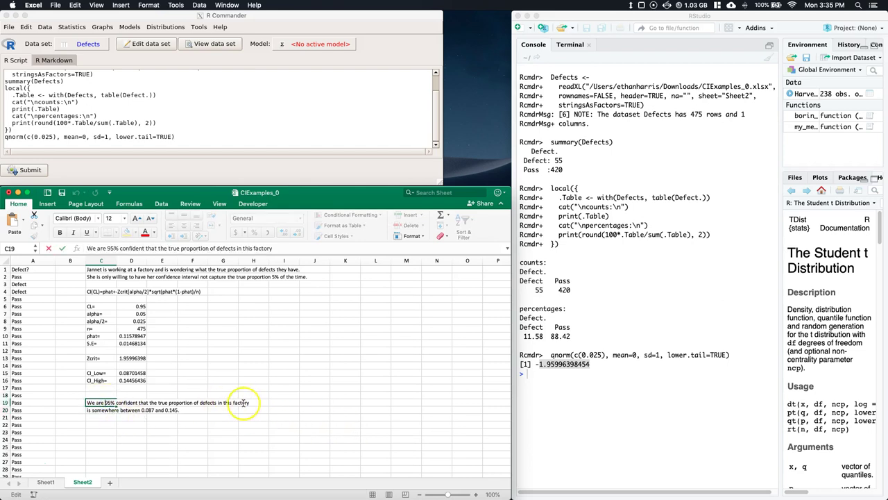
left_click(223, 403)
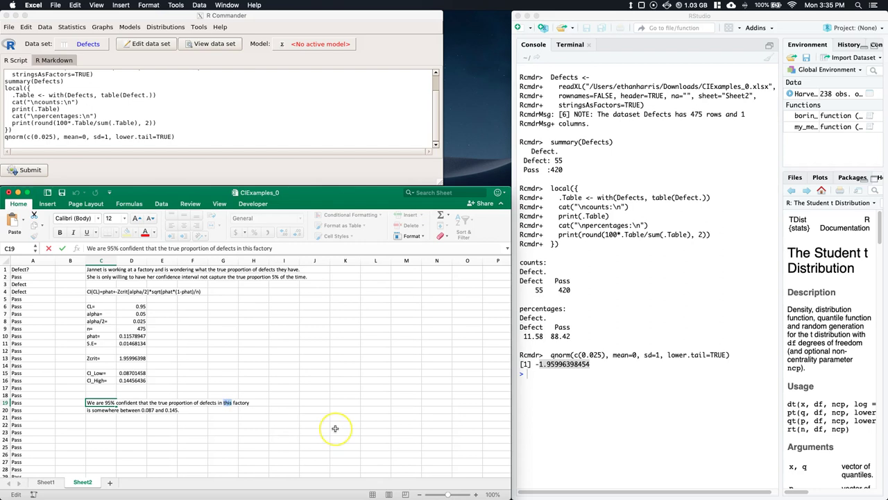
type("Jannet's")
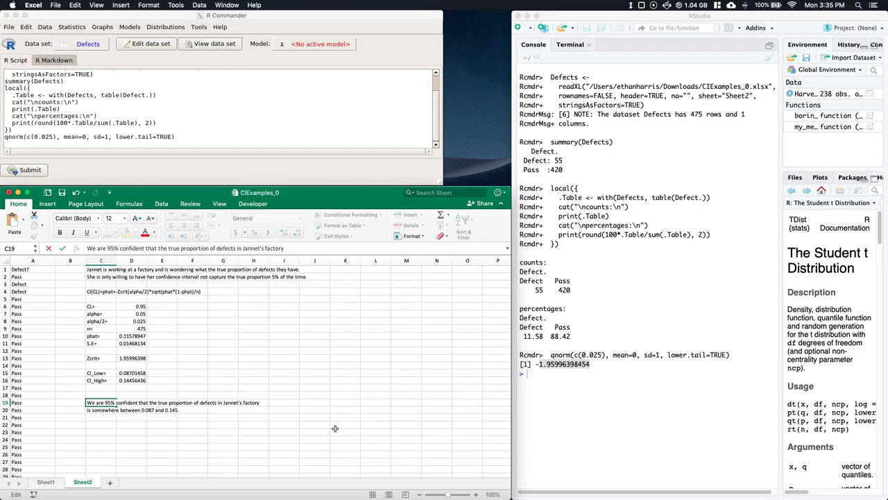
left_click(100, 410)
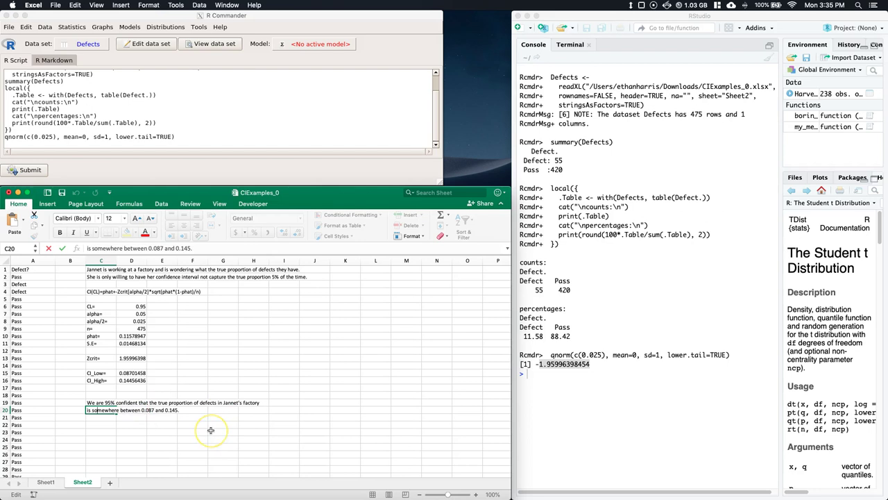
key("Return")
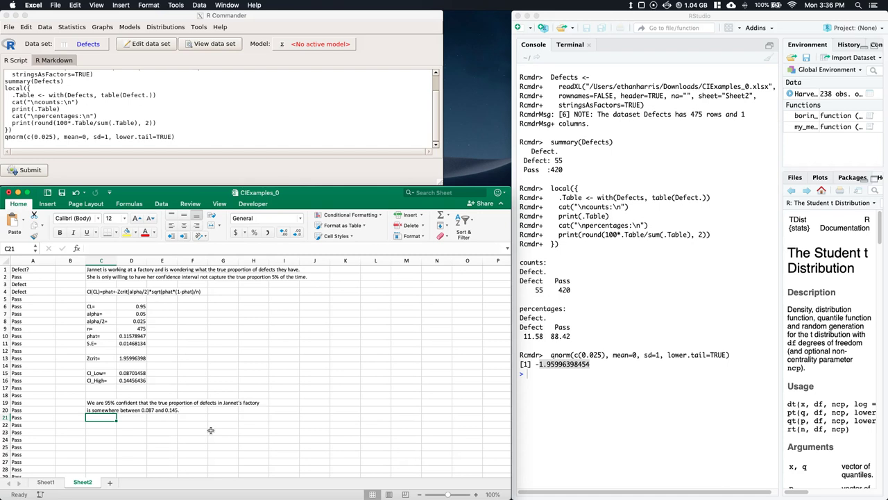
Open R Commander's Plot normal distribution dialog under Distributions > Continuous > Normal
left_click(243, 105)
left_click(160, 28)
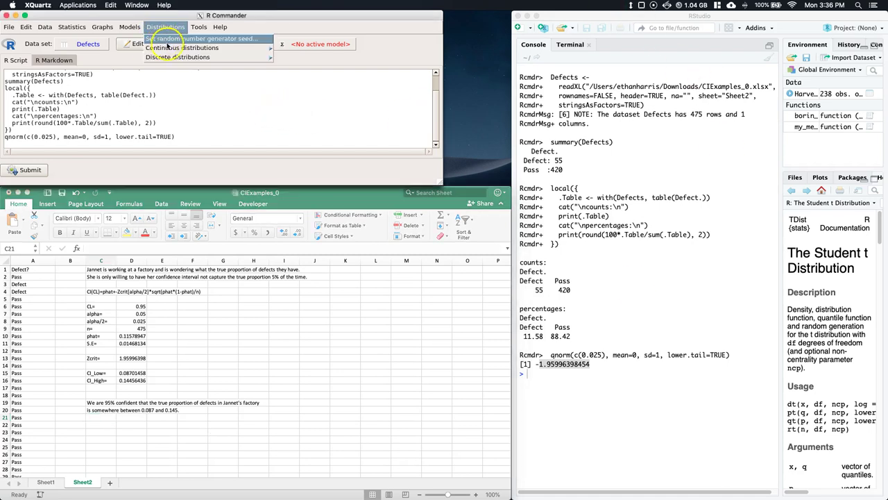
mouse_move(253, 49)
mouse_move(298, 49)
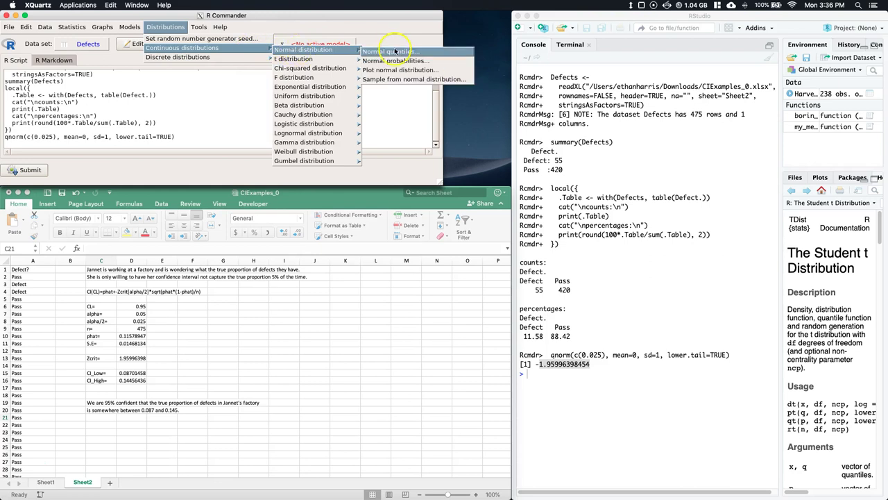
left_click(405, 69)
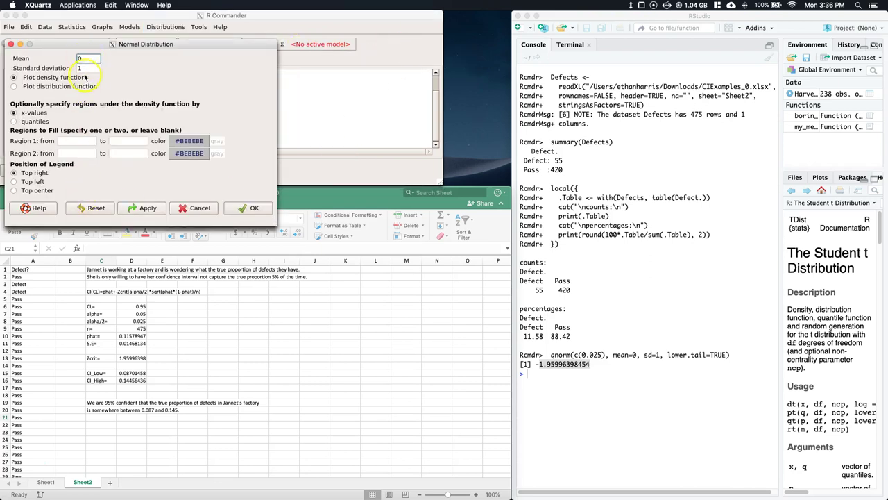
Shade the quantile region 0.025 to .975 in turquoise and draw the standard normal curve
left_click(13, 121)
left_click(74, 142)
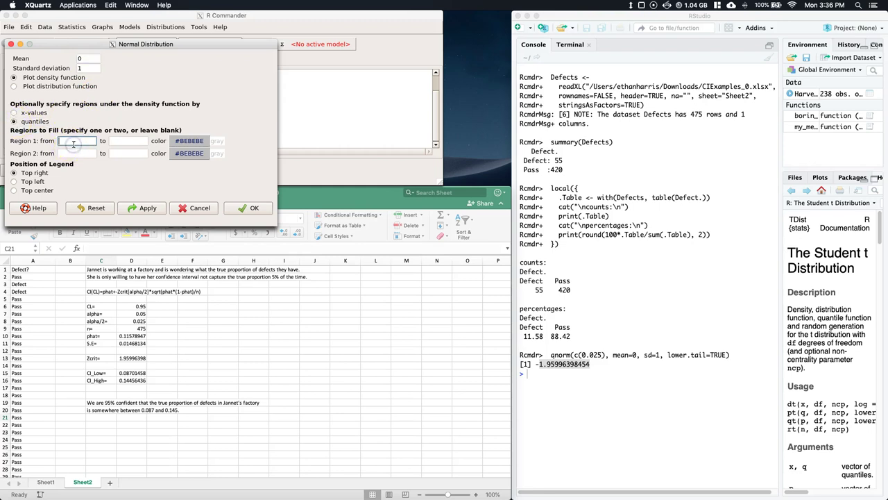
type("0.025")
left_click(128, 140)
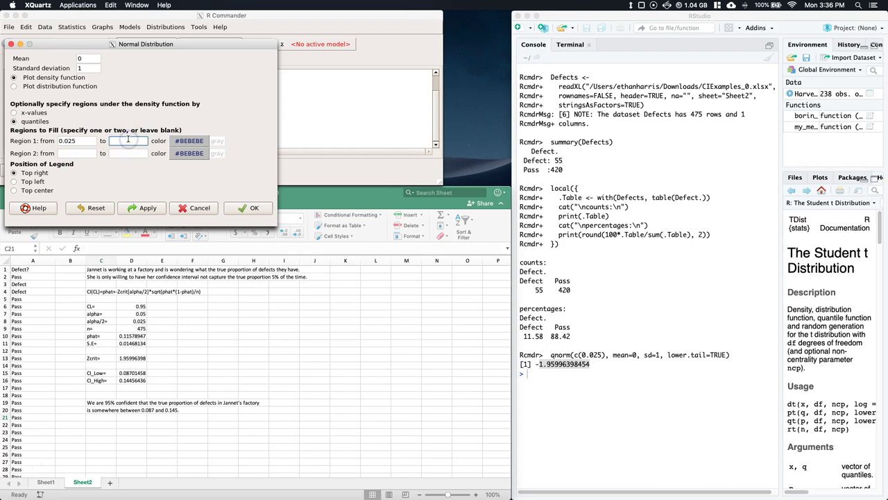
type(".975")
left_click(188, 141)
left_click_drag(149, 119, 156, 123)
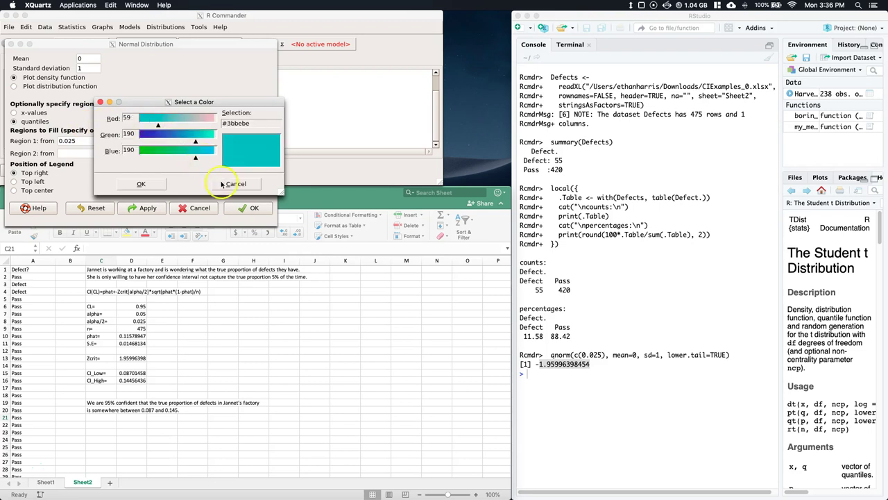
left_click(130, 184)
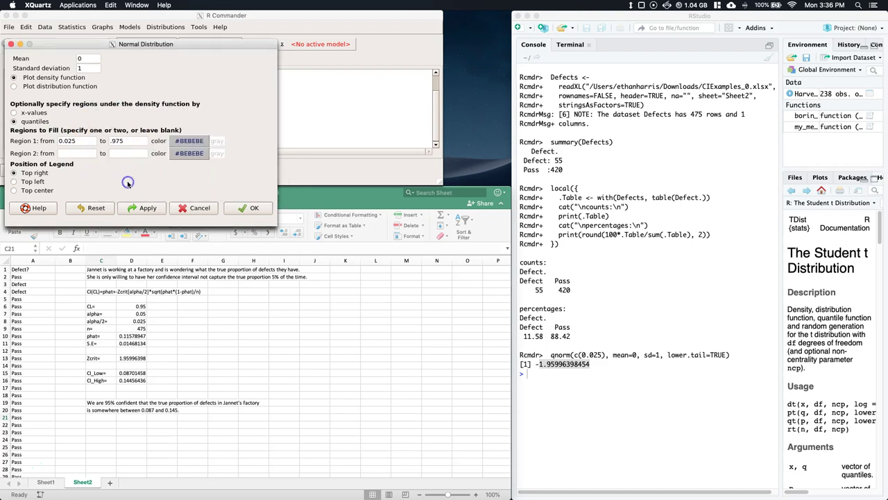
left_click(249, 207)
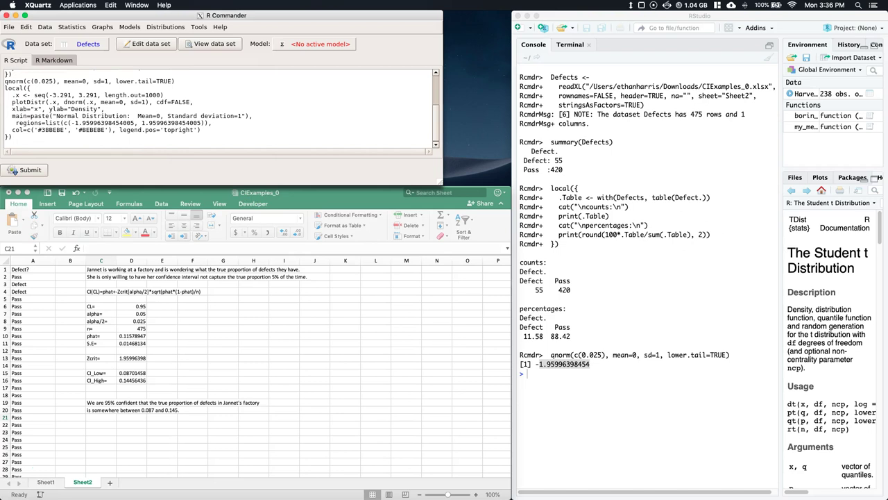
Move the shaded normal-curve plot window to the upper right of the screen
left_click_drag(319, 189, 662, 22)
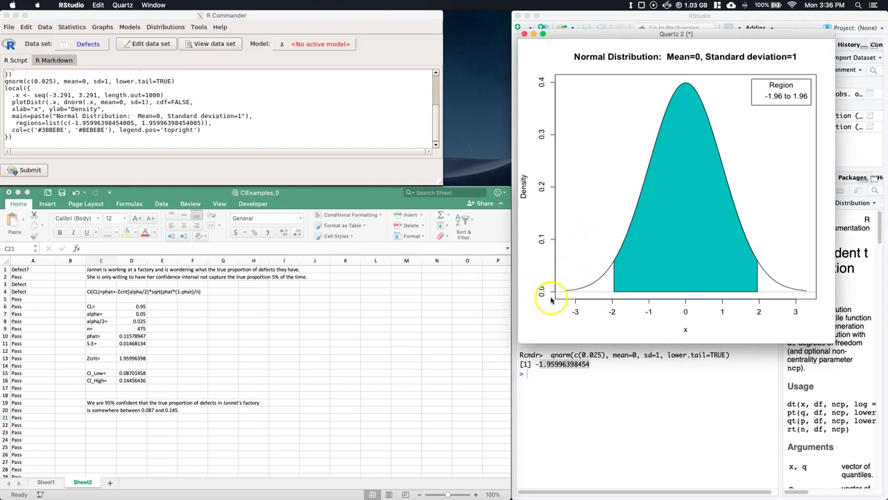